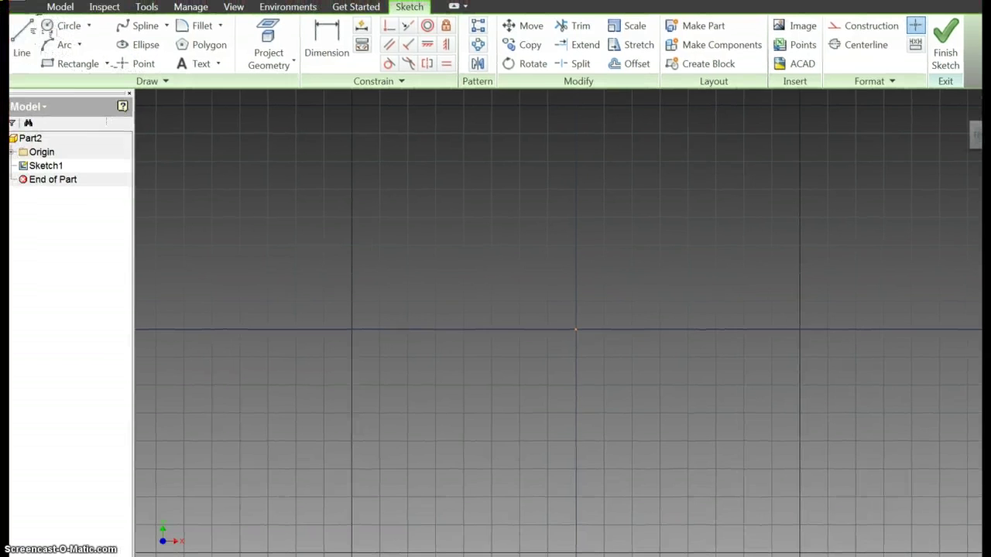
Step: Draw a vertical line about 0.3 in long straight up from the sketch origin
click(17, 37)
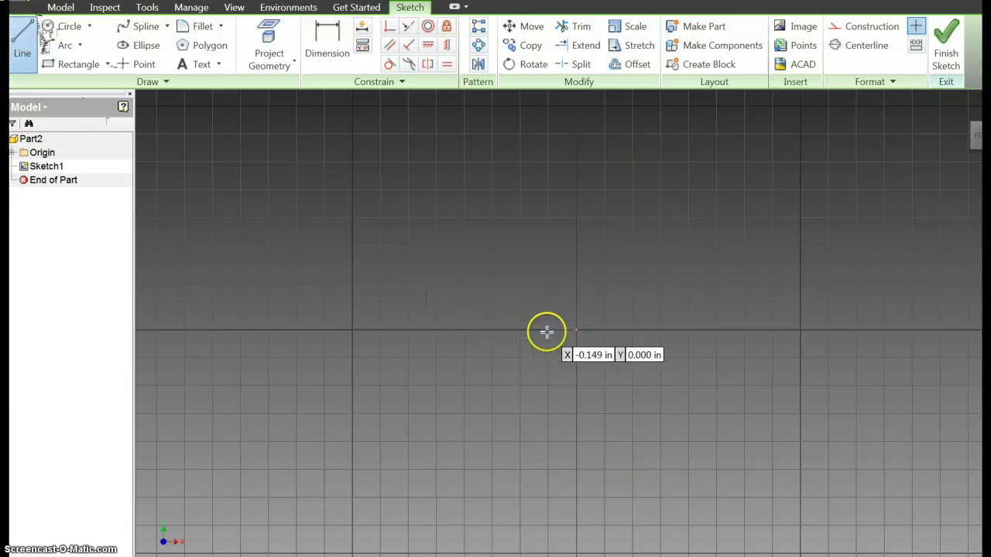
click(577, 330)
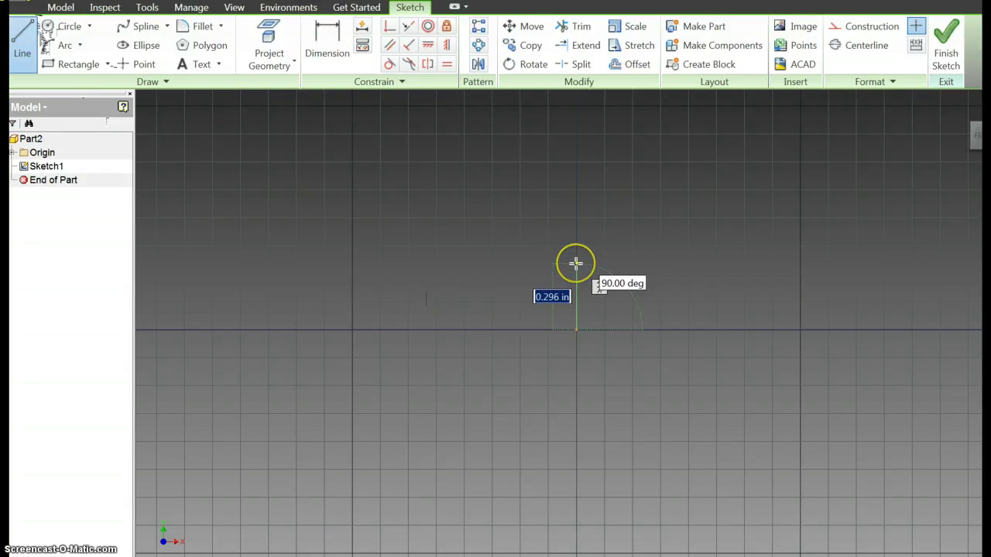
click(576, 264)
right_click(576, 267)
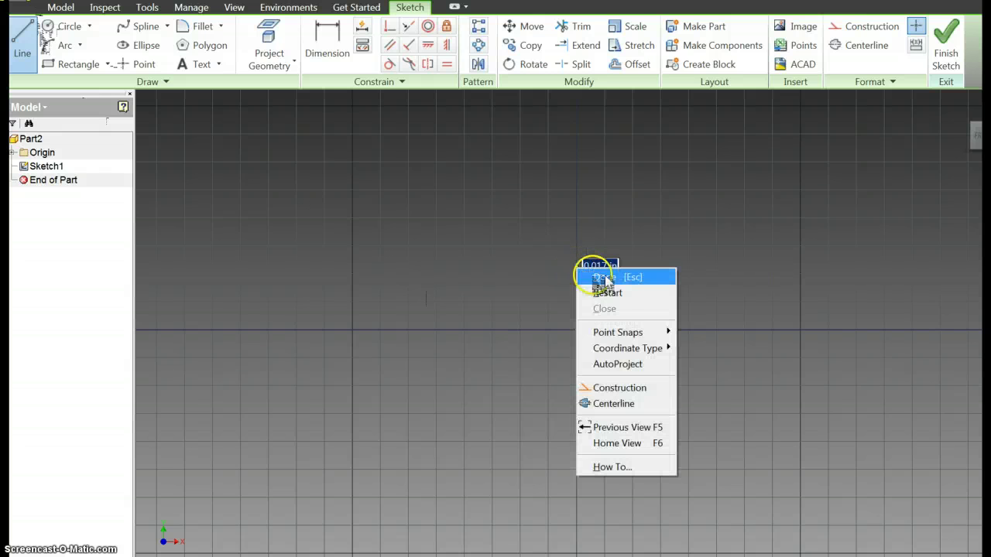
click(600, 275)
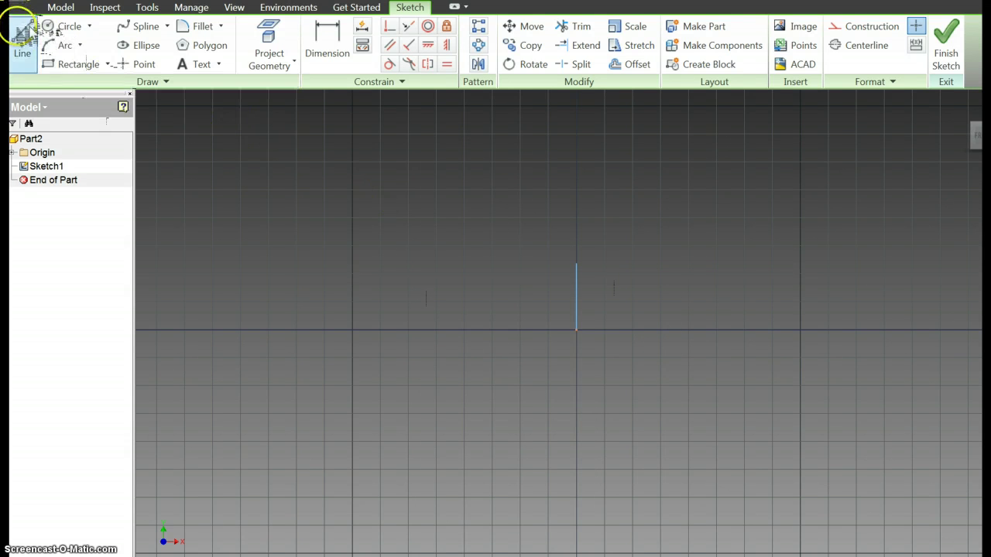
Step: Draw a horizontal line from the origin to the right, roughly twice as long as the vertical line
click(22, 39)
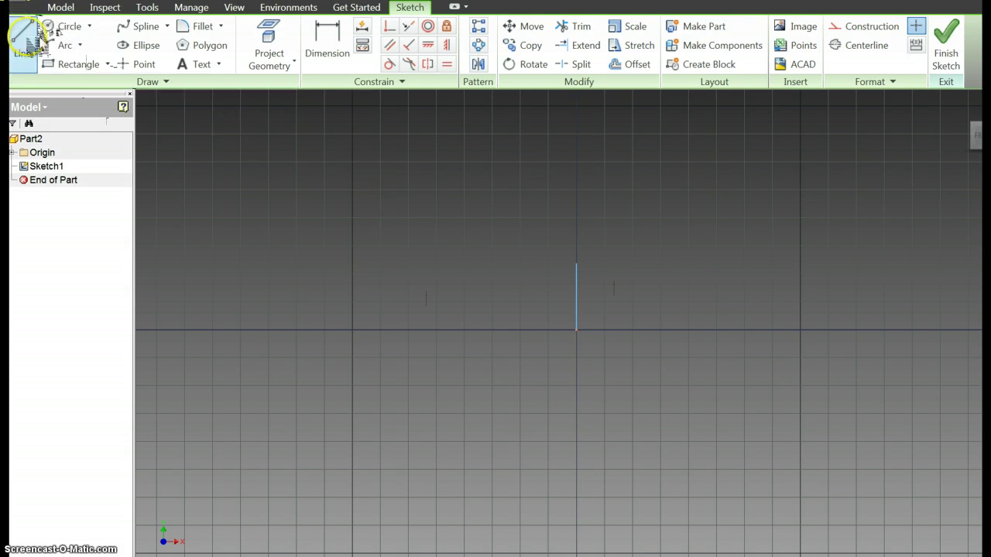
click(576, 332)
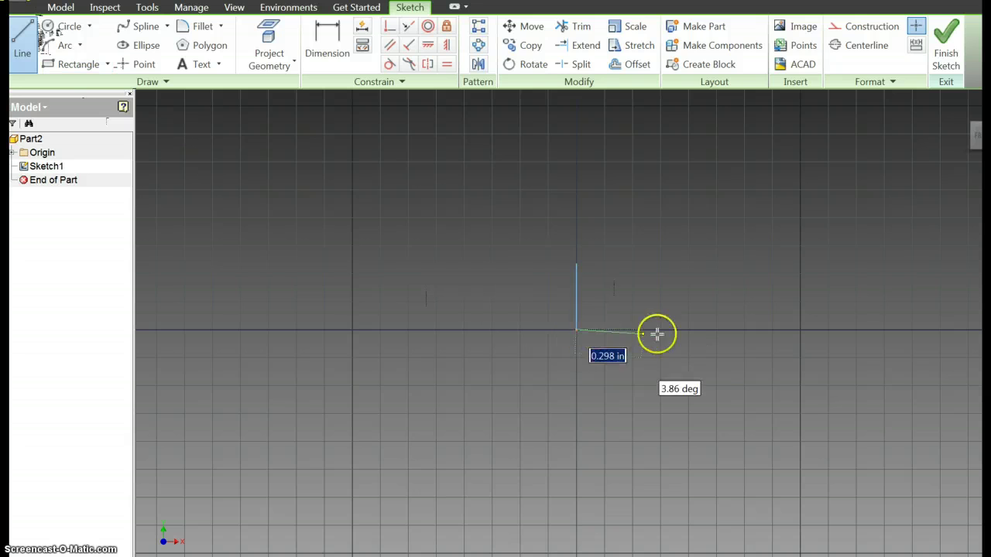
click(723, 331)
right_click(709, 328)
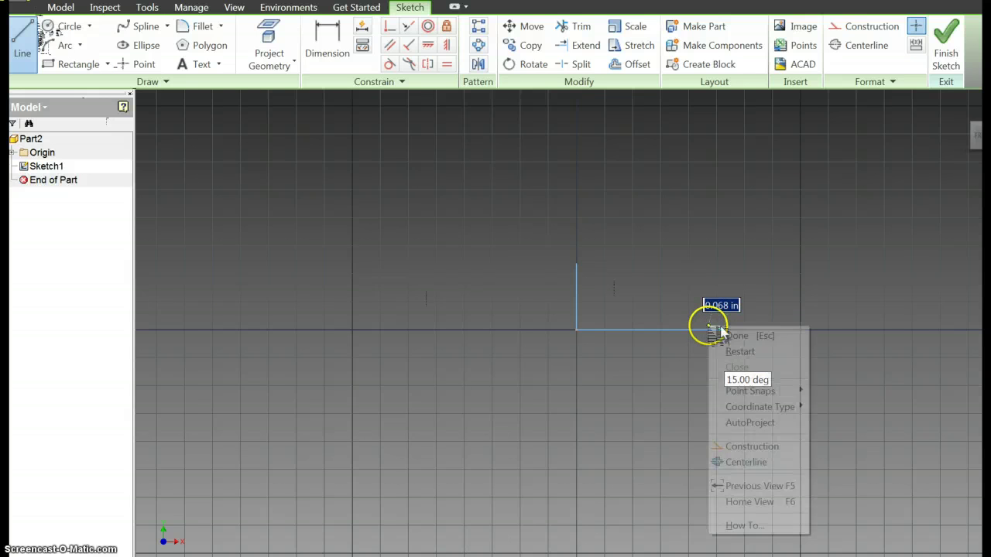
click(737, 336)
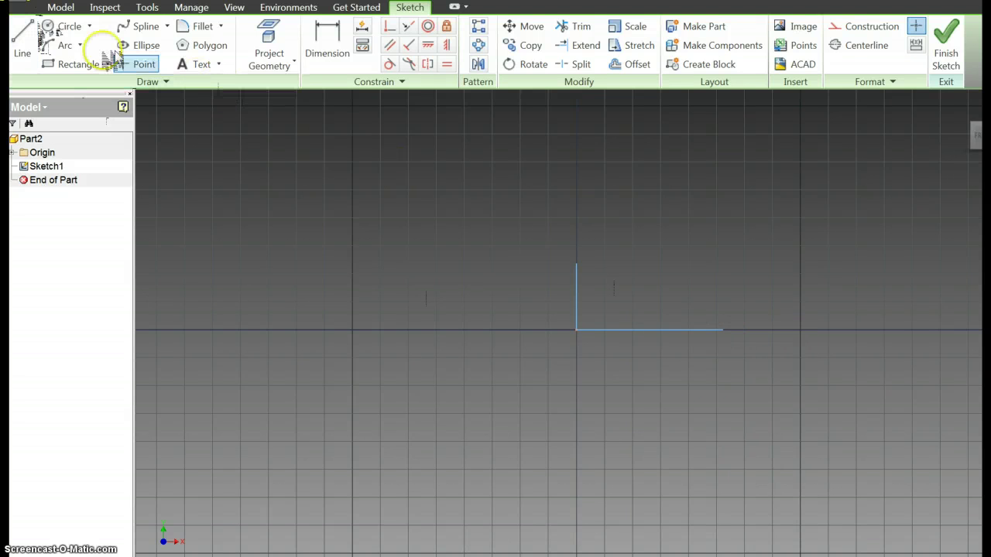
Step: Draw an ellipse centred on the origin, passing through the free ends of the vertical and horizontal lines
click(138, 46)
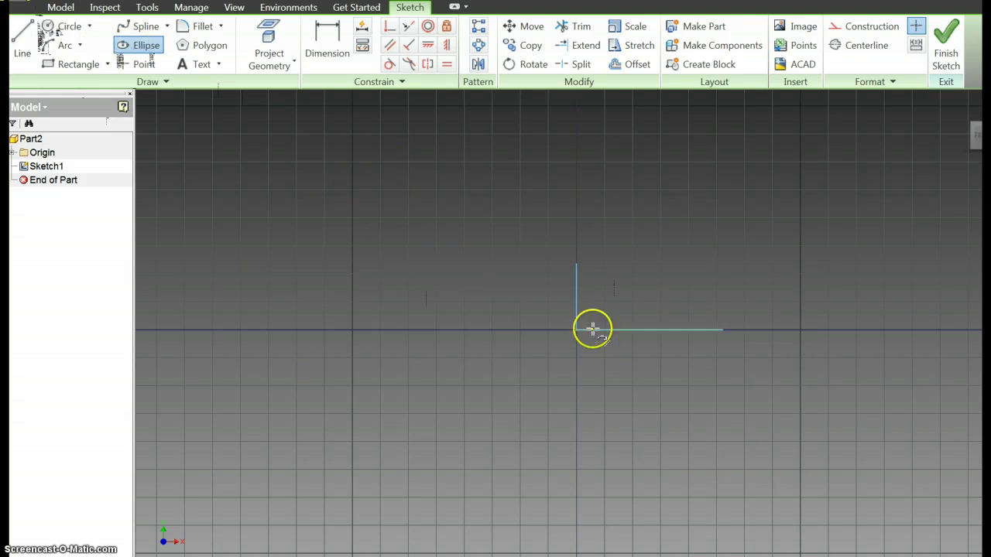
click(576, 328)
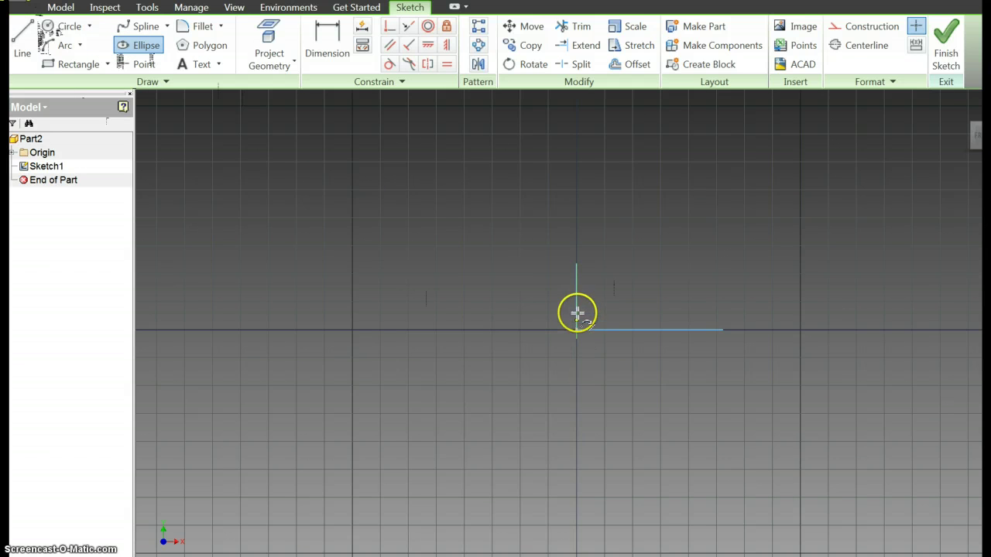
click(575, 264)
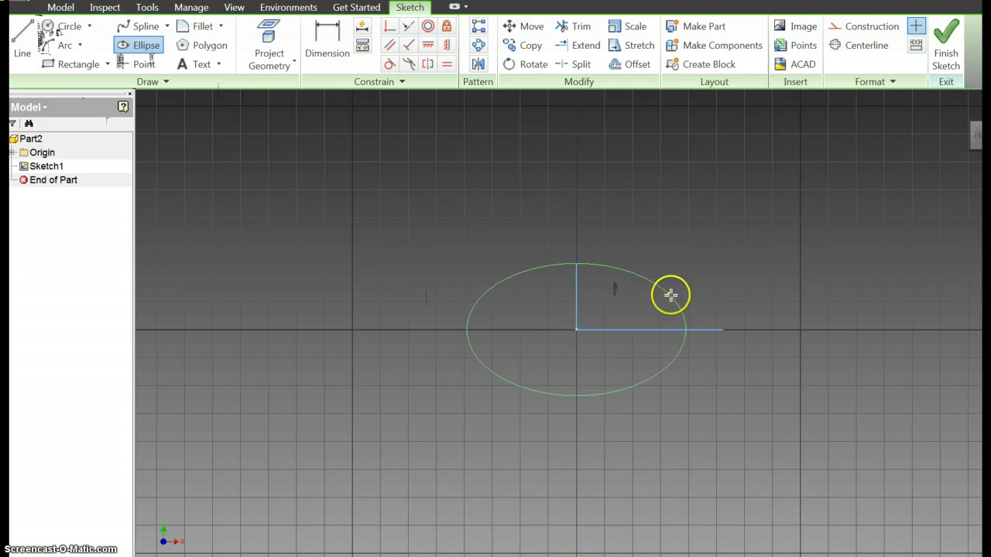
click(722, 330)
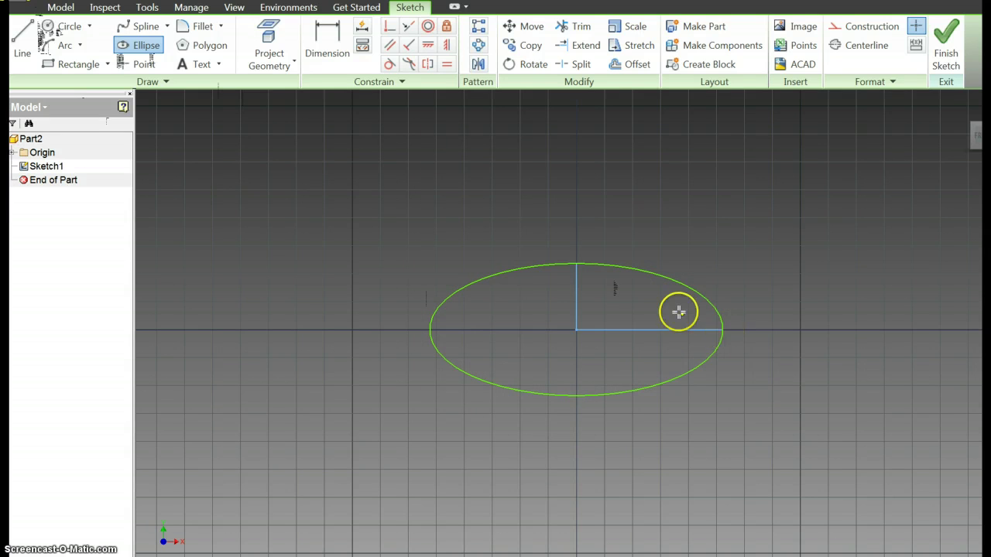
right_click(678, 314)
click(692, 323)
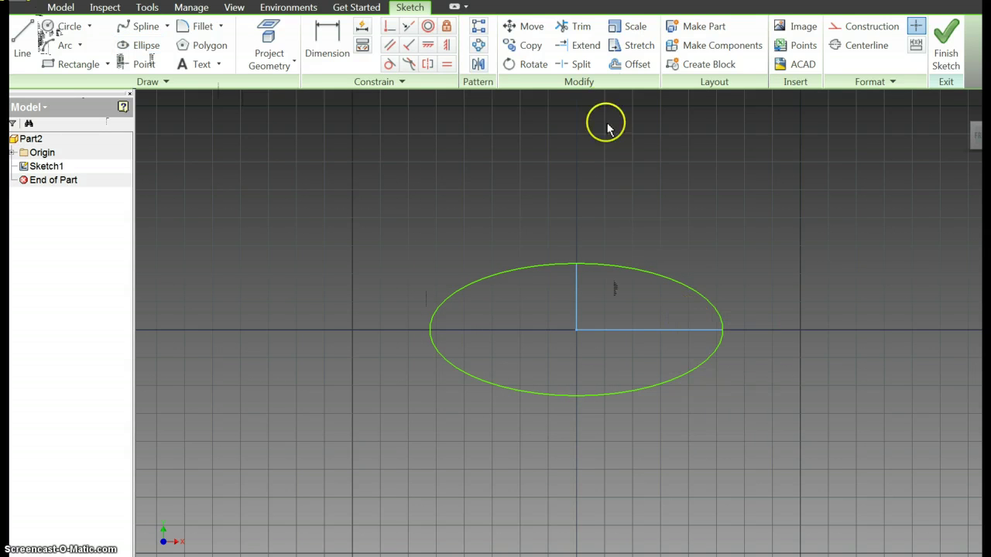
Step: Draw a vertical line from the origin straight down to slightly below the ellipse
click(582, 27)
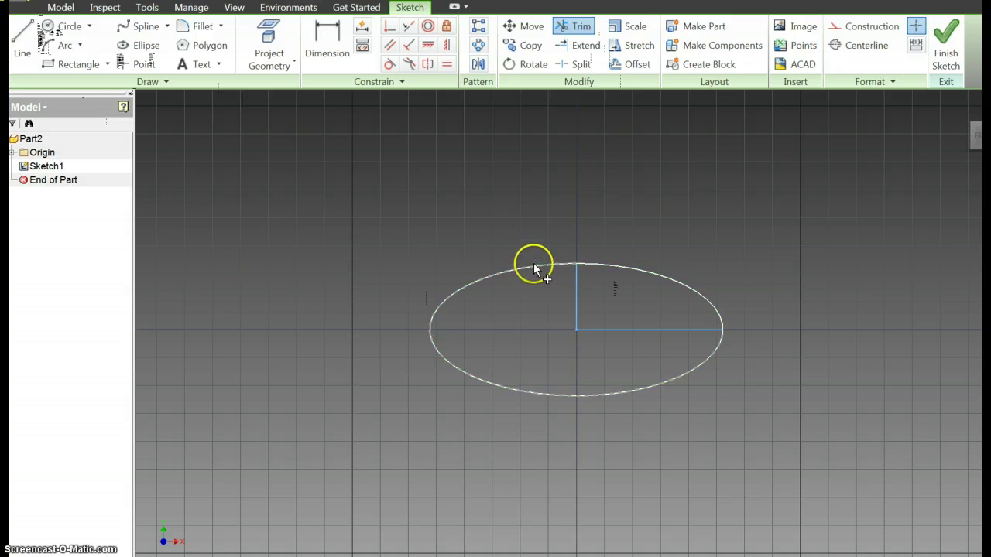
click(22, 42)
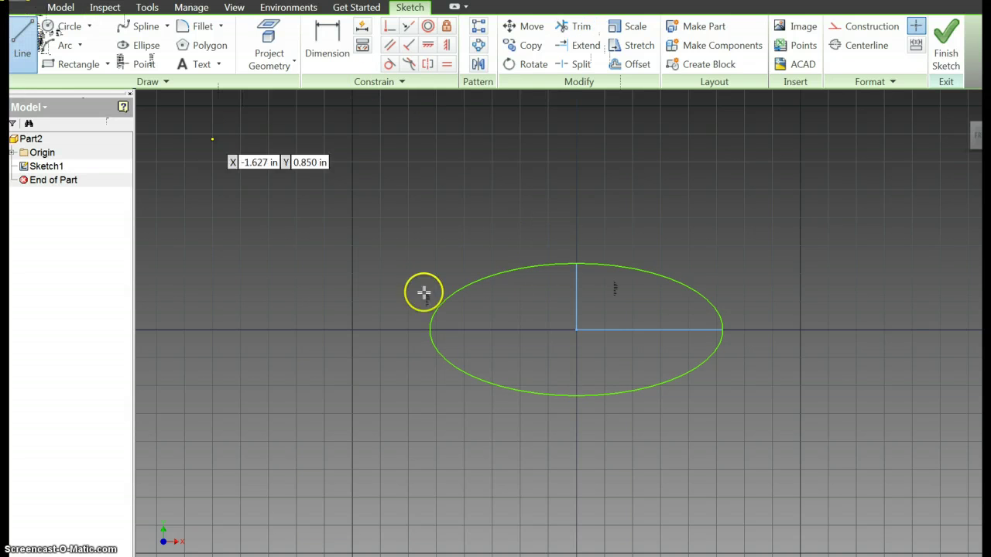
click(576, 330)
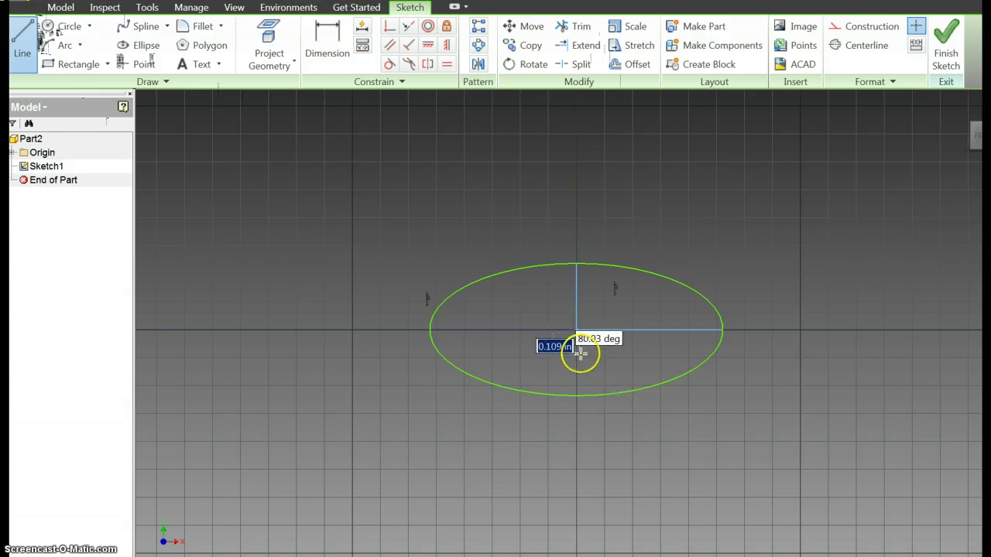
click(577, 414)
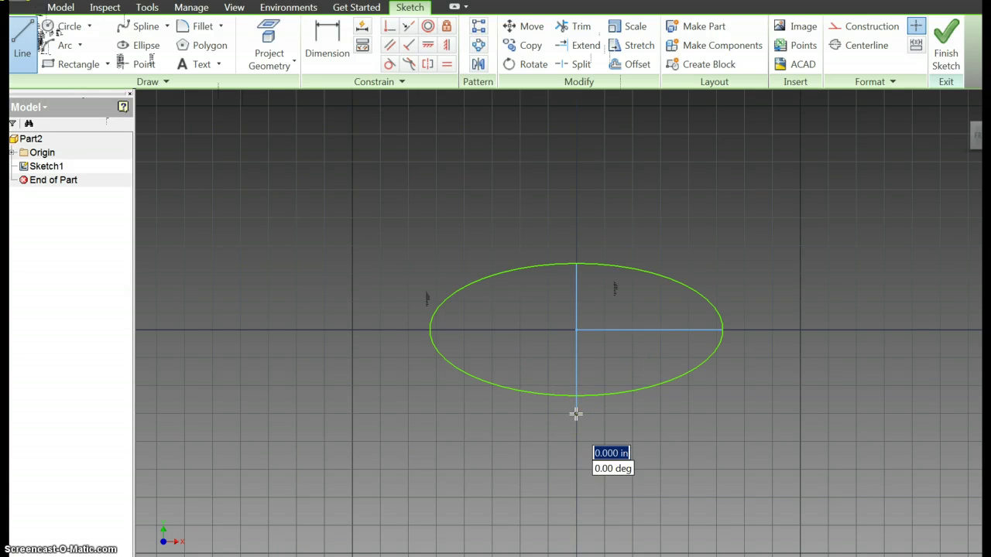
right_click(576, 415)
click(623, 215)
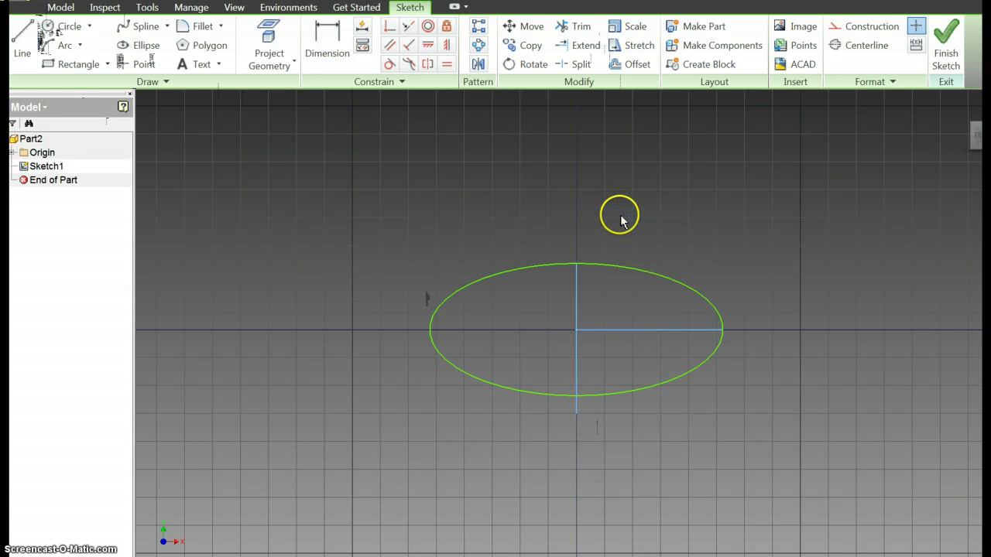
Step: Trim away the ellipse's left half and the line's excess below it, and finish the sketch
click(576, 26)
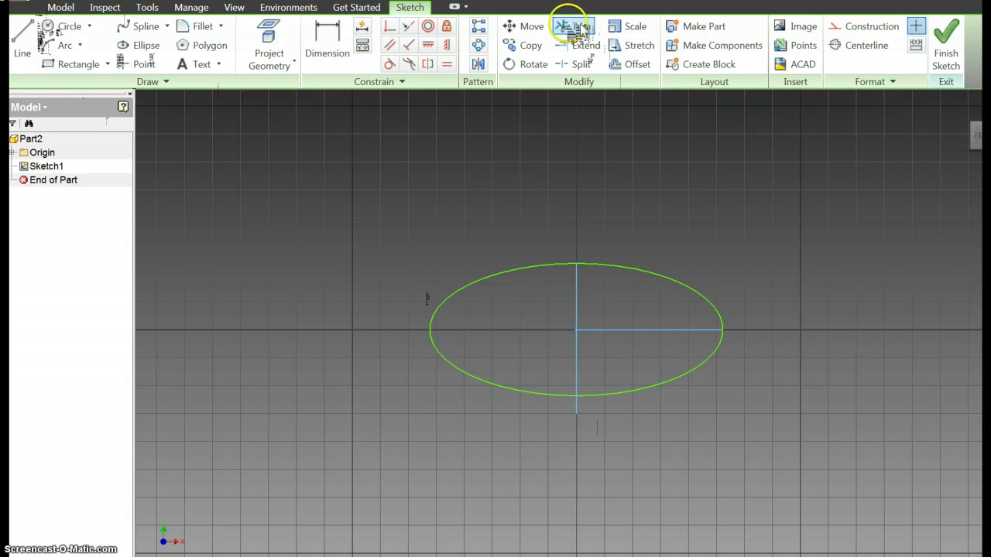
click(529, 267)
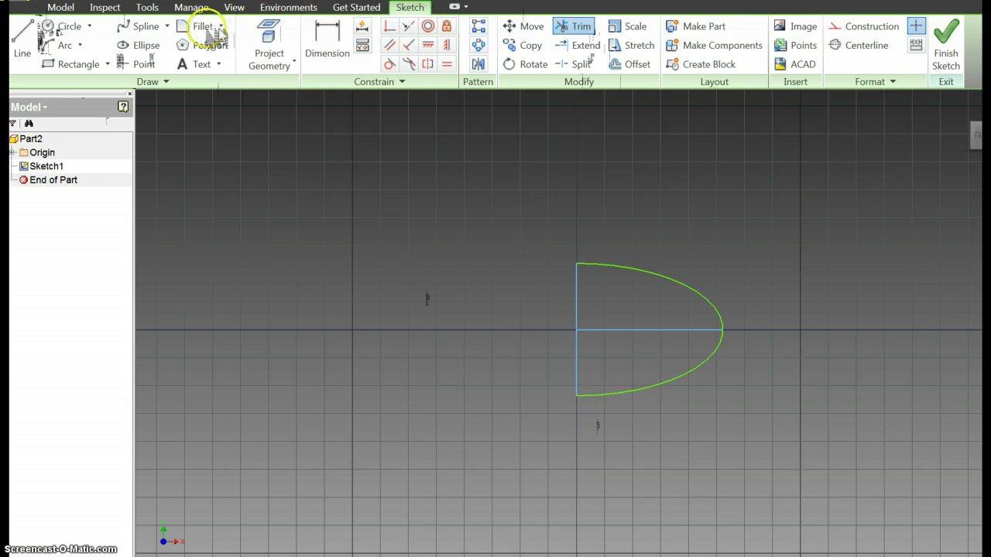
click(867, 46)
click(947, 45)
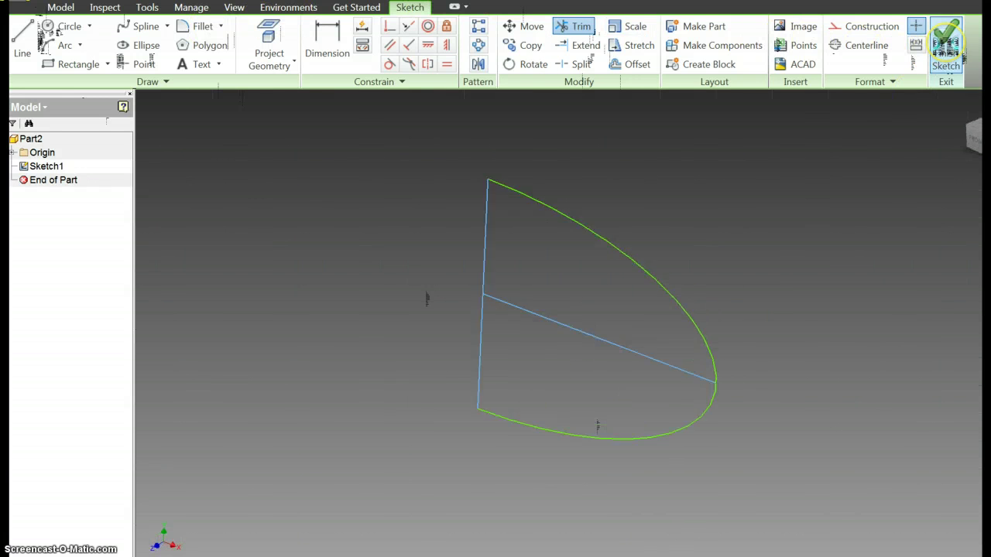
Step: Revolve the upper quarter-ellipse profile about the upper vertical line with Full extents as a new solid
click(126, 45)
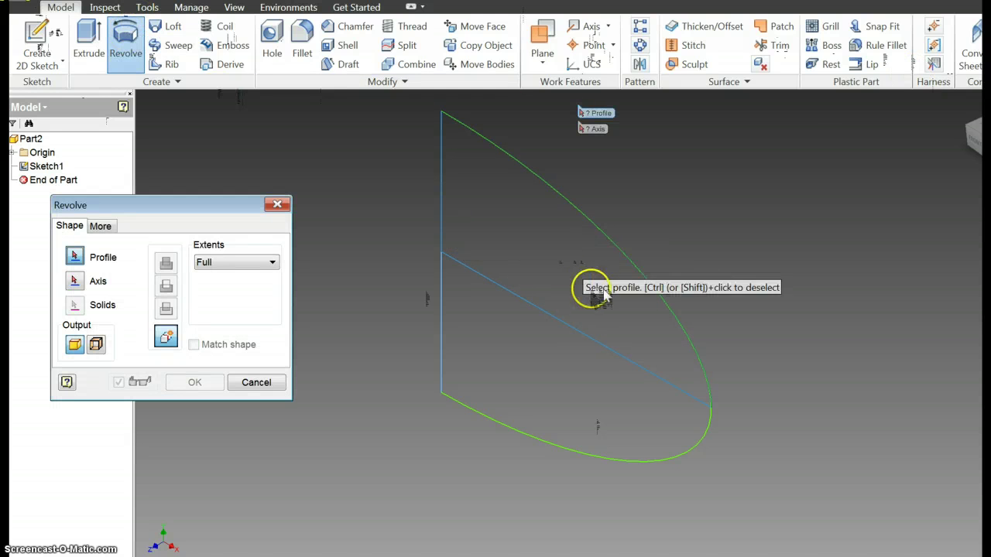
click(587, 259)
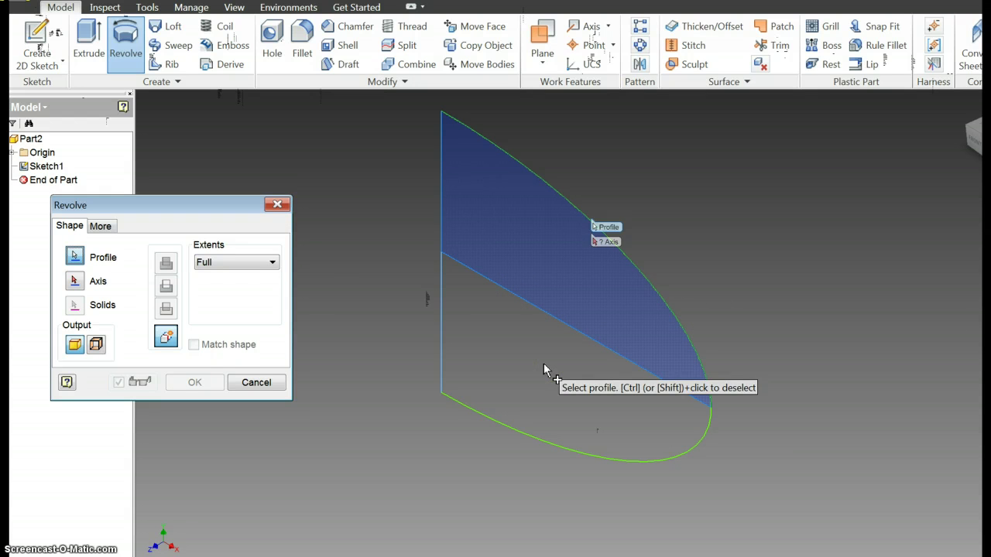
click(75, 282)
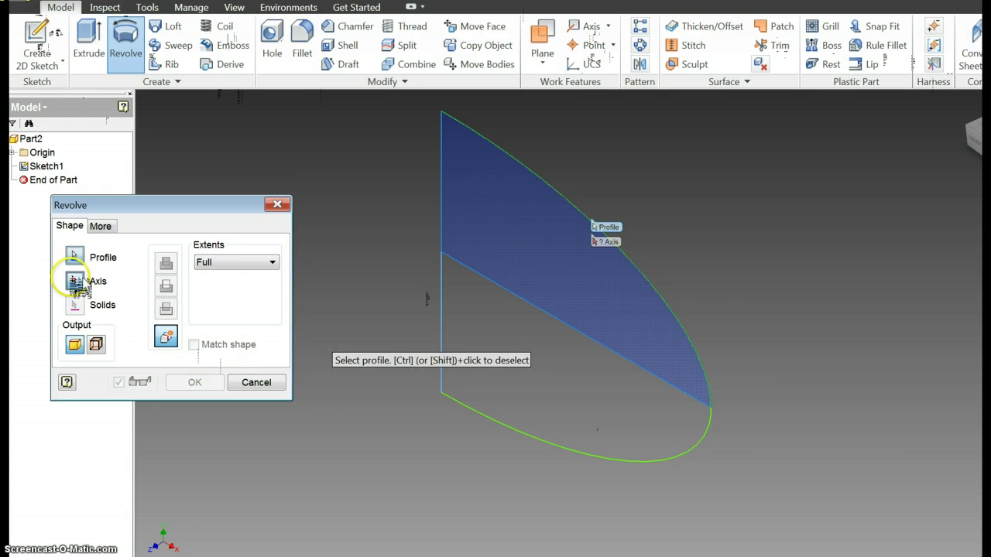
click(444, 192)
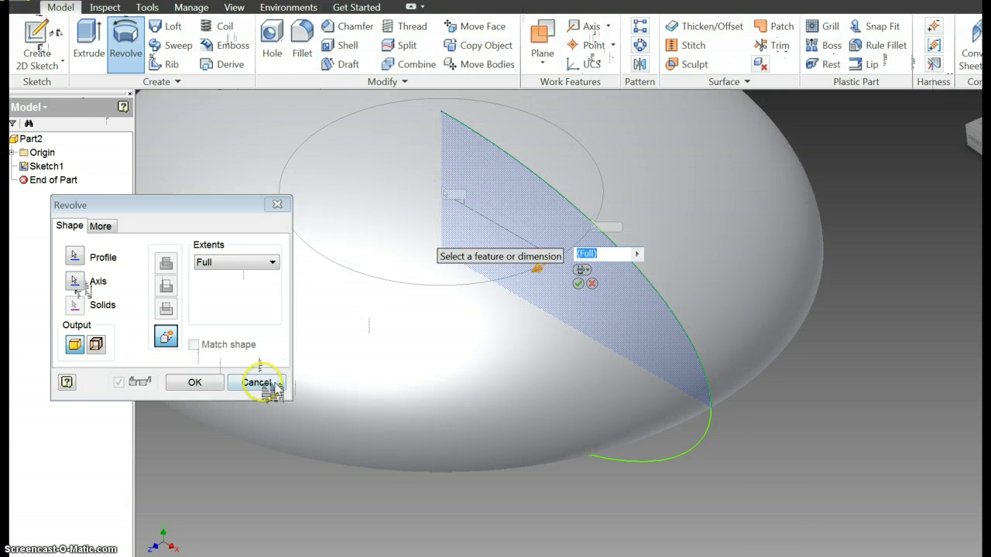
click(194, 383)
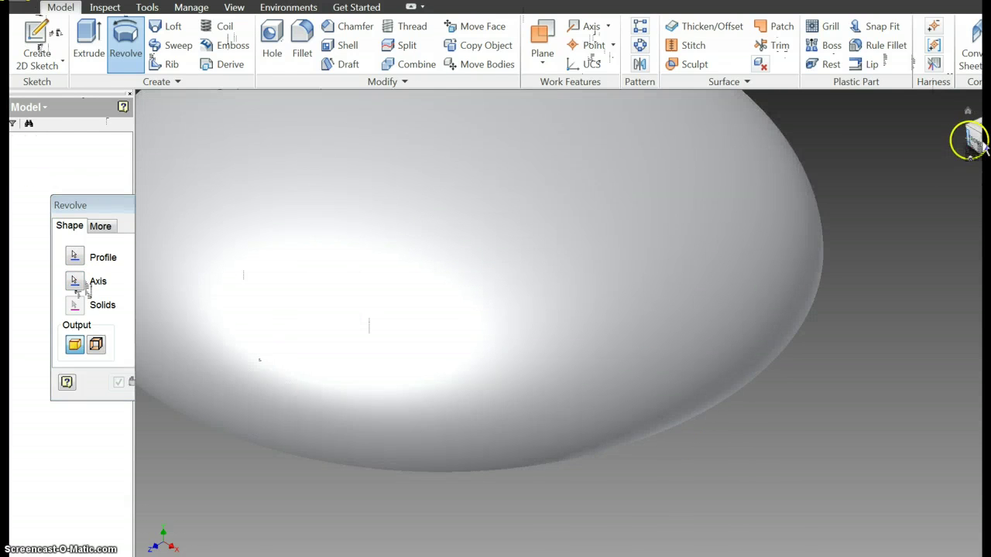
Step: Mirror the revolved dome feature across its flat bottom face to form a complete ellipsoid
click(973, 138)
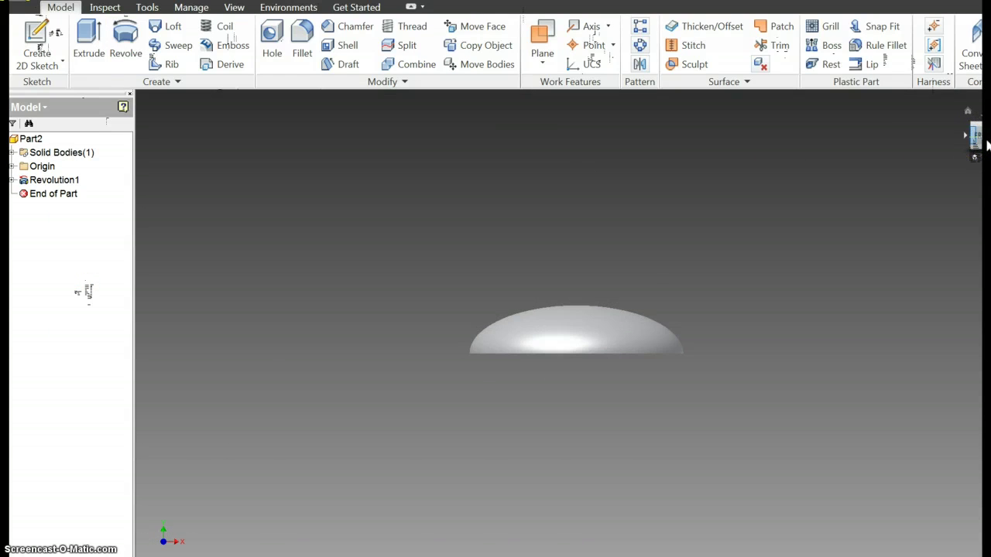
click(652, 69)
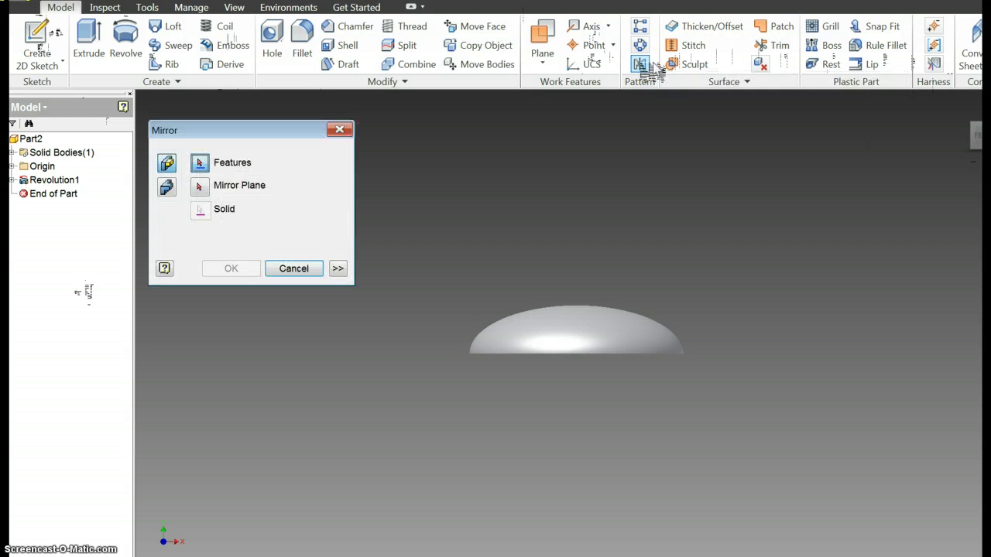
click(530, 336)
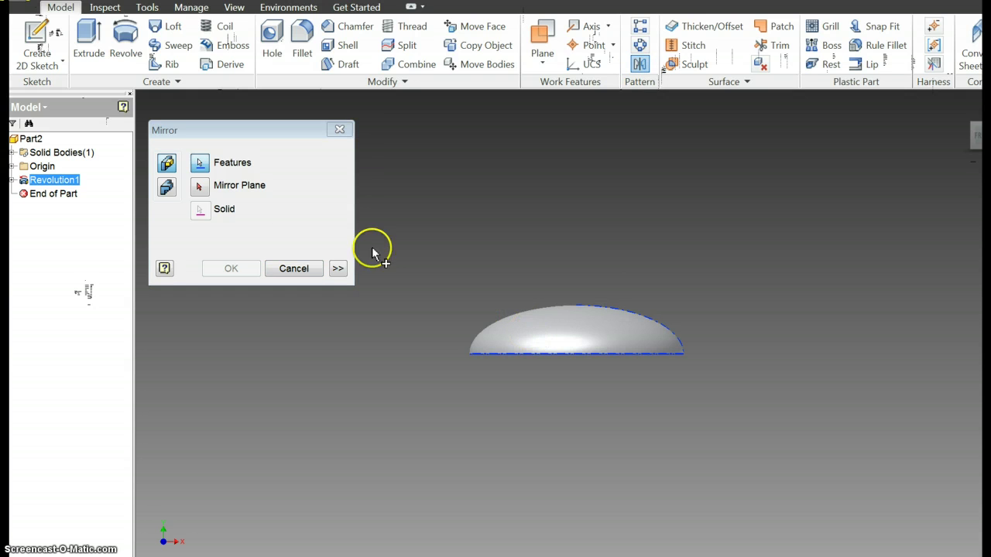
click(200, 187)
drag(977, 138, 973, 122)
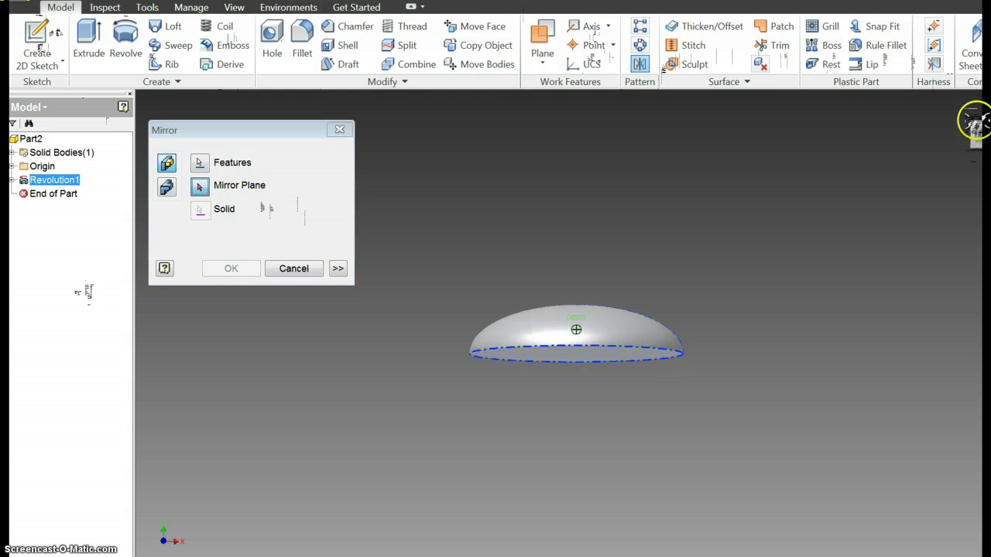
click(607, 348)
click(232, 267)
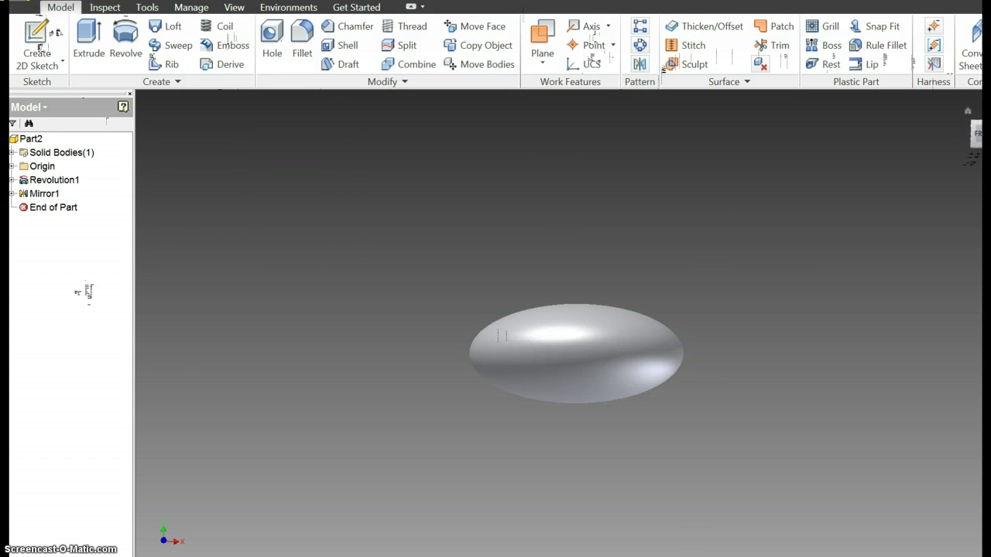
Step: Change the part's color from As Material to Green
click(974, 113)
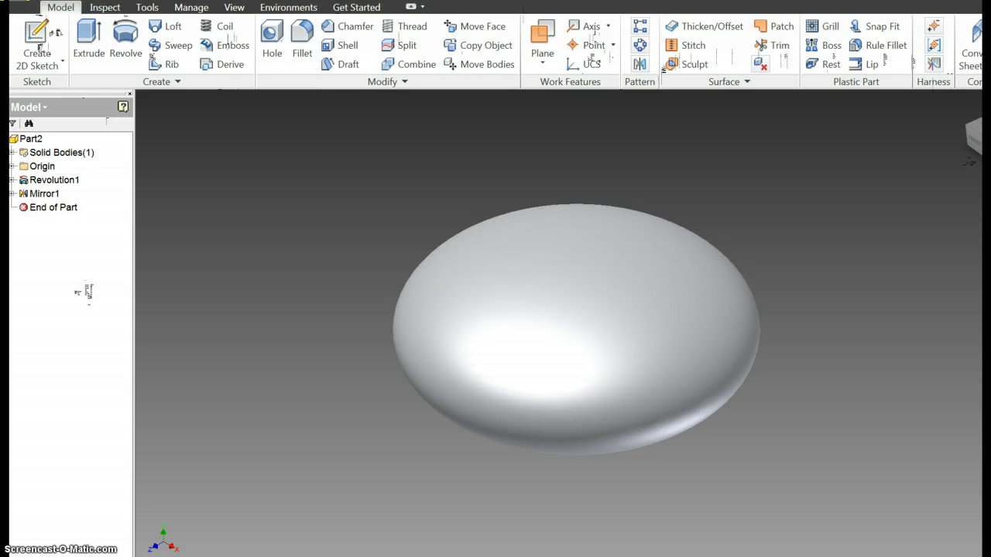
click(276, 2)
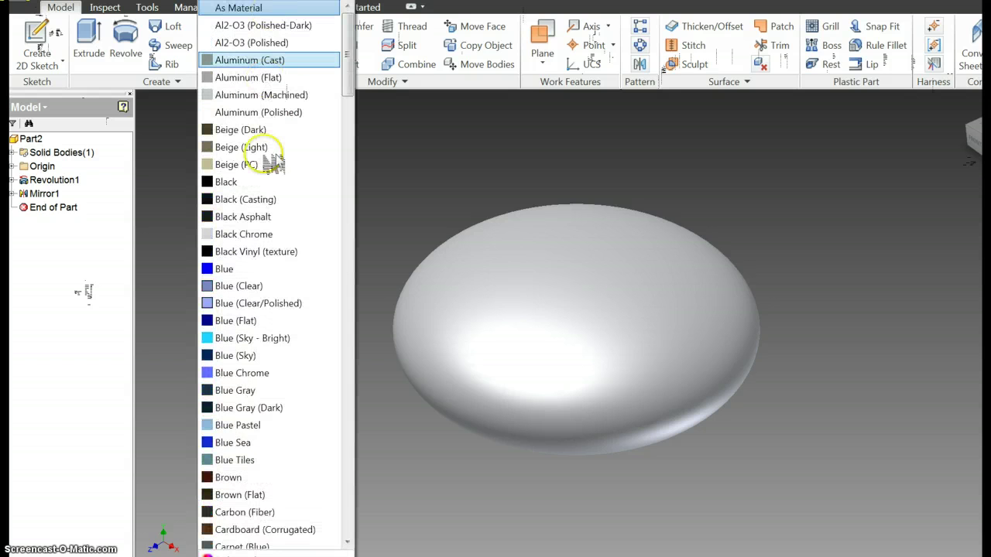
scroll(267, 203, down, 9)
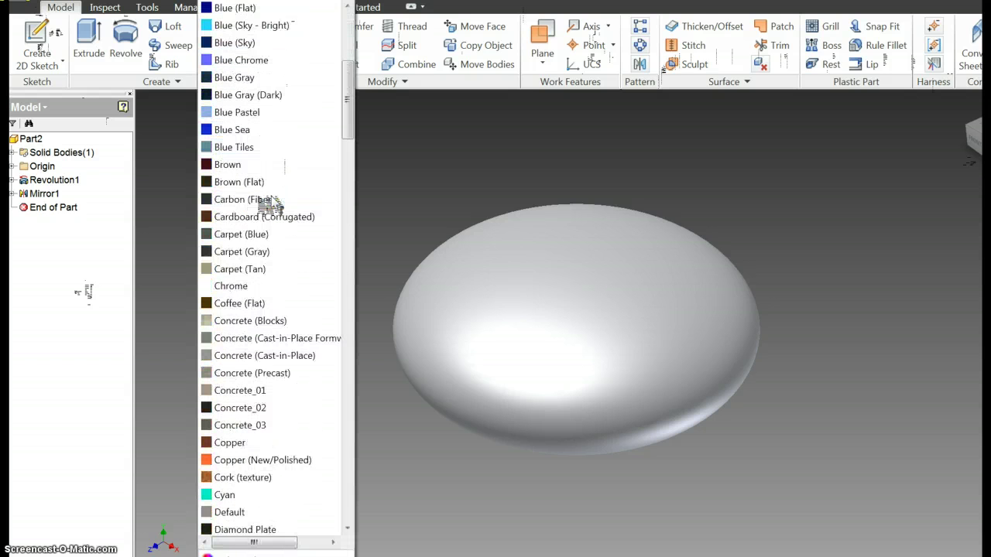
scroll(271, 202, down, 6)
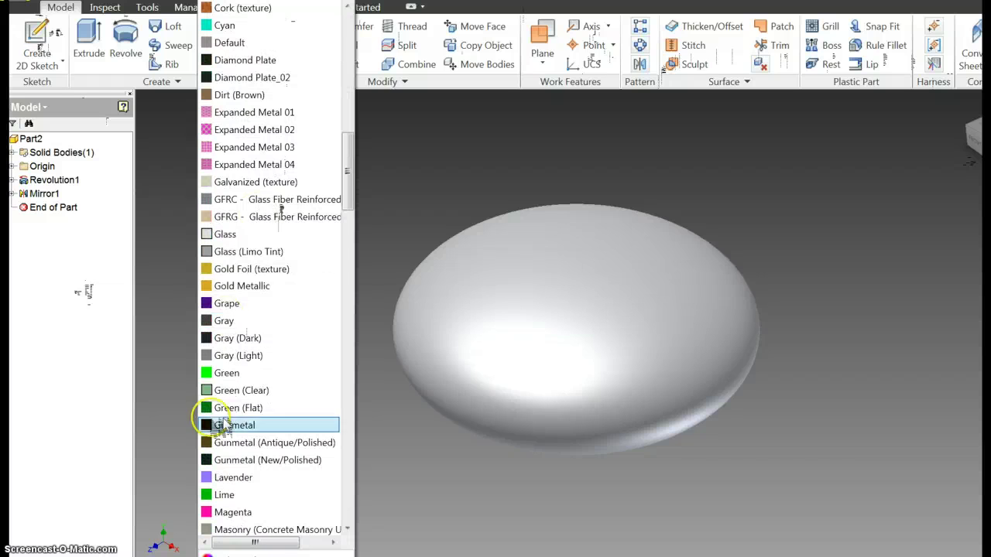
click(227, 374)
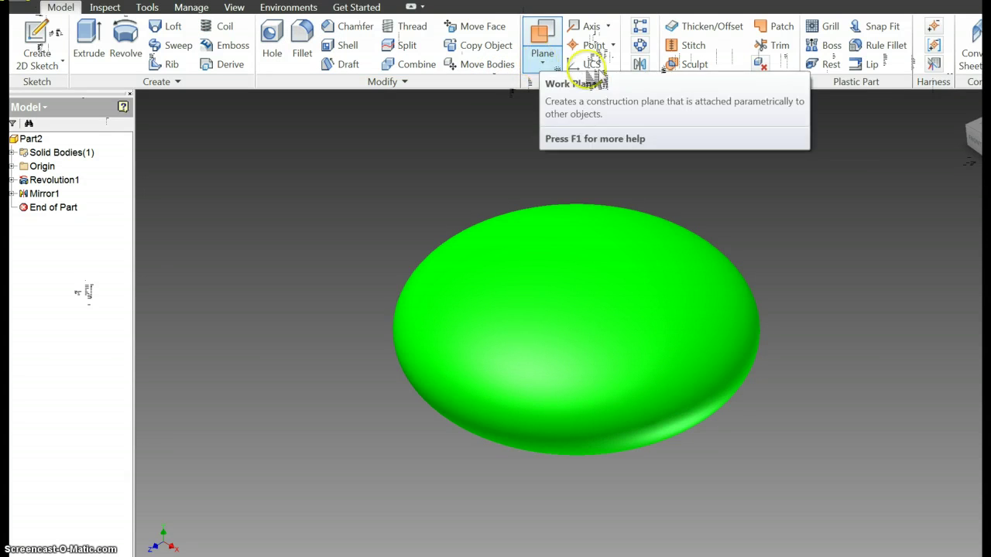
Step: Create a work plane offset 0.3 in upward from the origin's XZ Plane, at the top of the ellipsoid
click(974, 141)
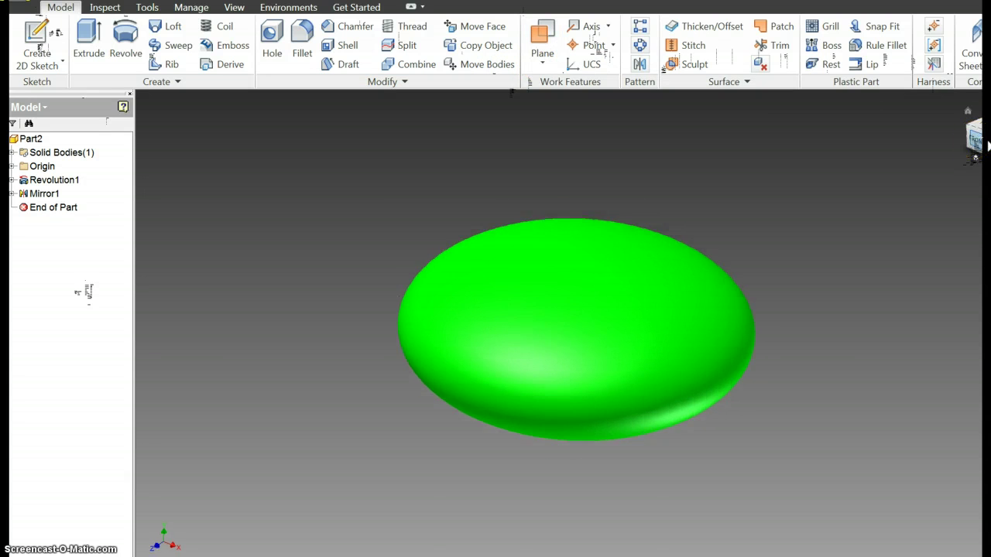
click(544, 62)
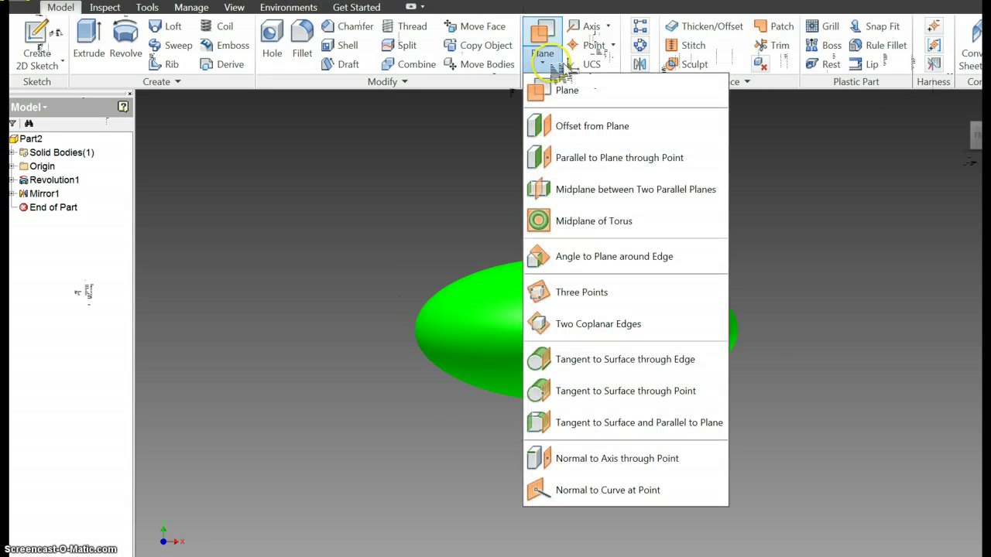
click(563, 128)
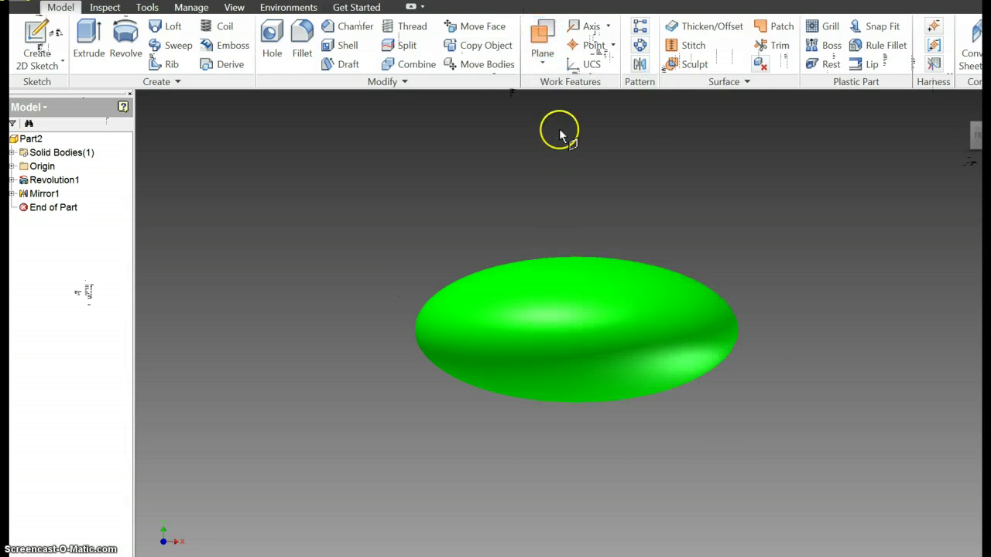
click(13, 167)
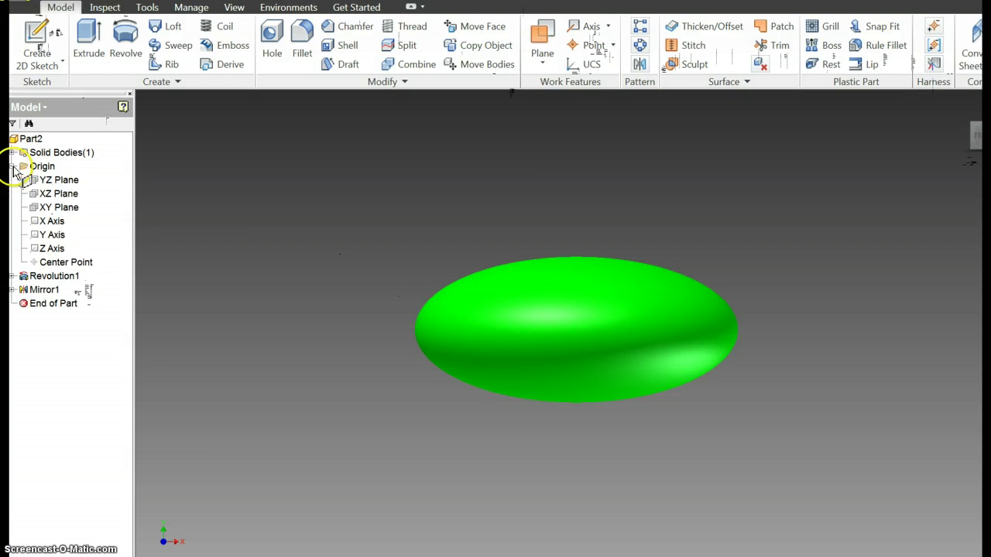
click(58, 193)
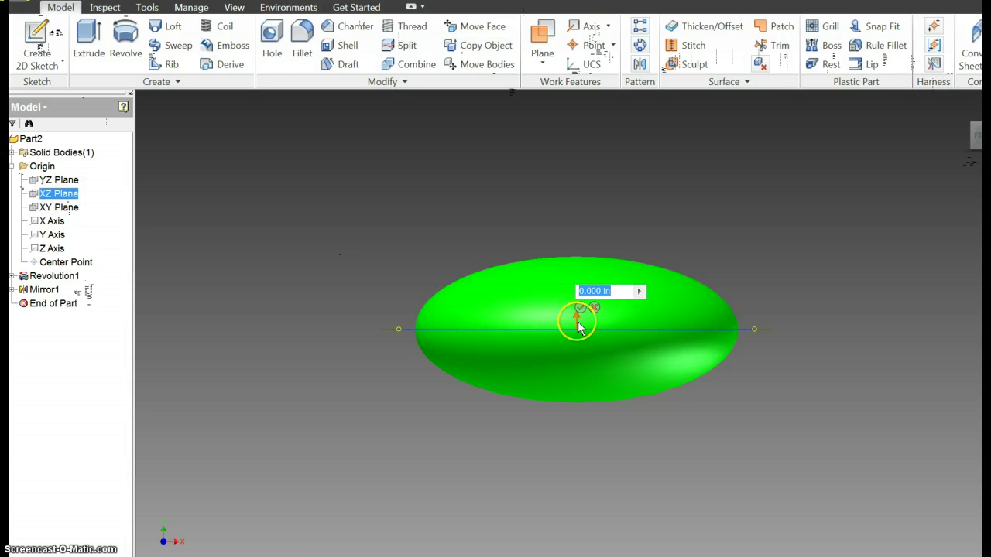
drag(576, 325, 597, 240)
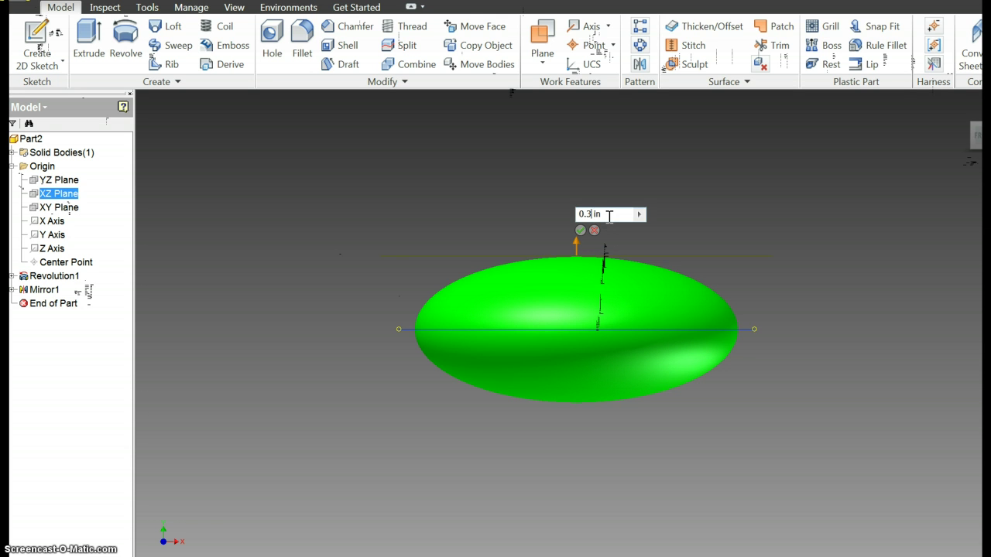
click(580, 230)
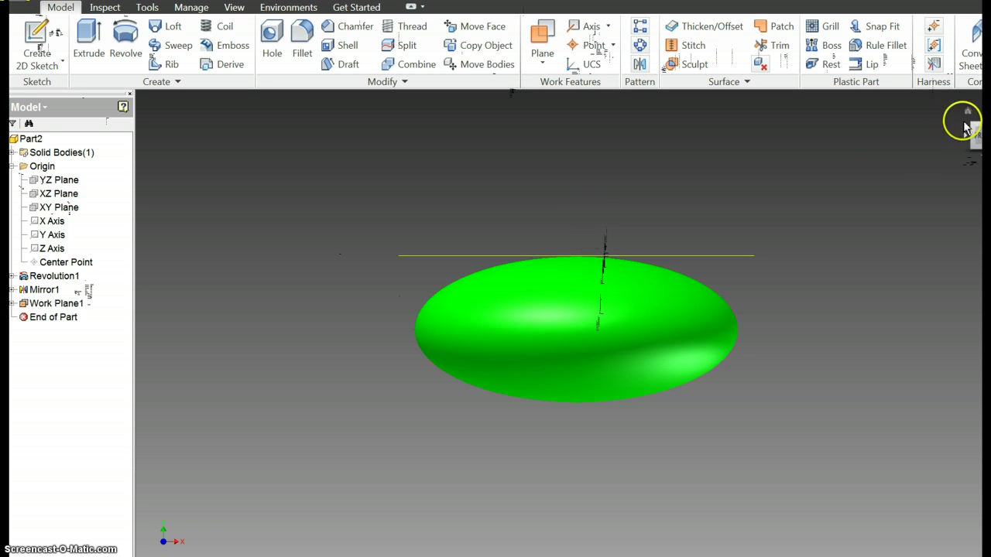
Step: Create a 2D sketch on the offset work plane above the ellipsoid
click(968, 111)
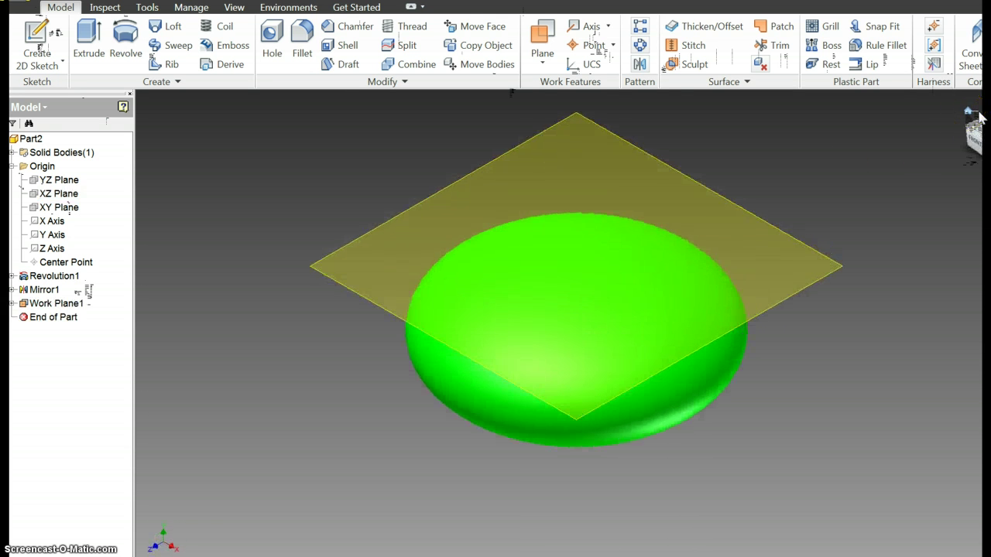
click(39, 62)
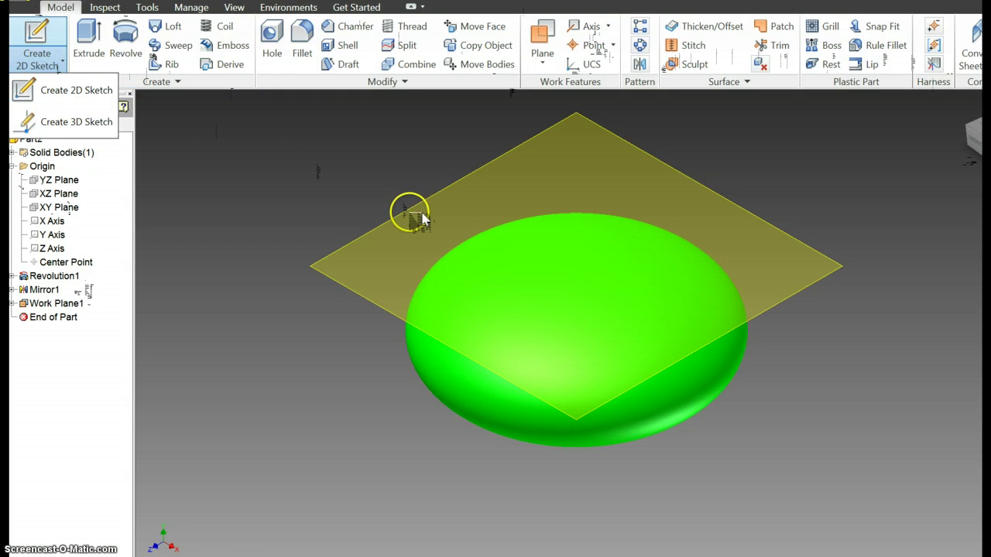
click(399, 319)
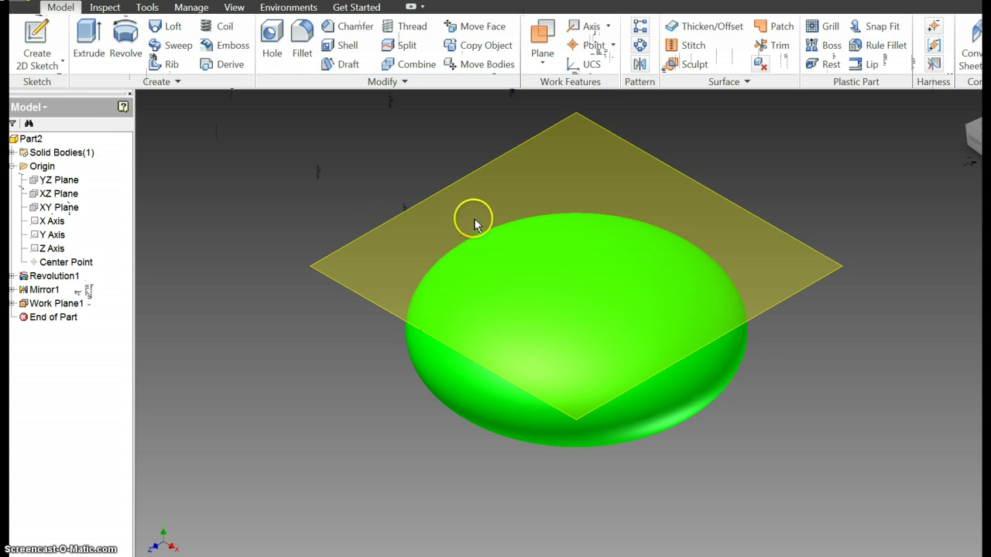
click(51, 59)
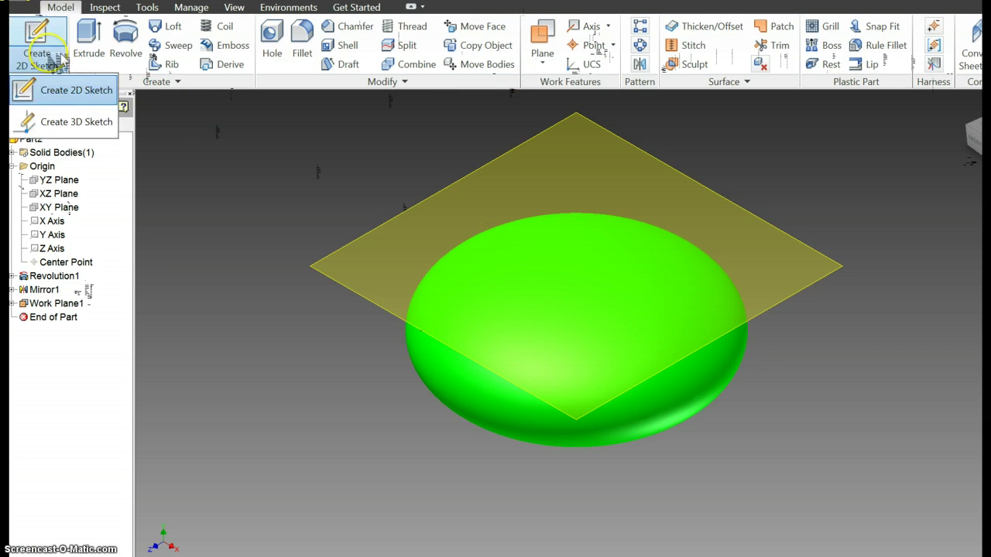
click(85, 88)
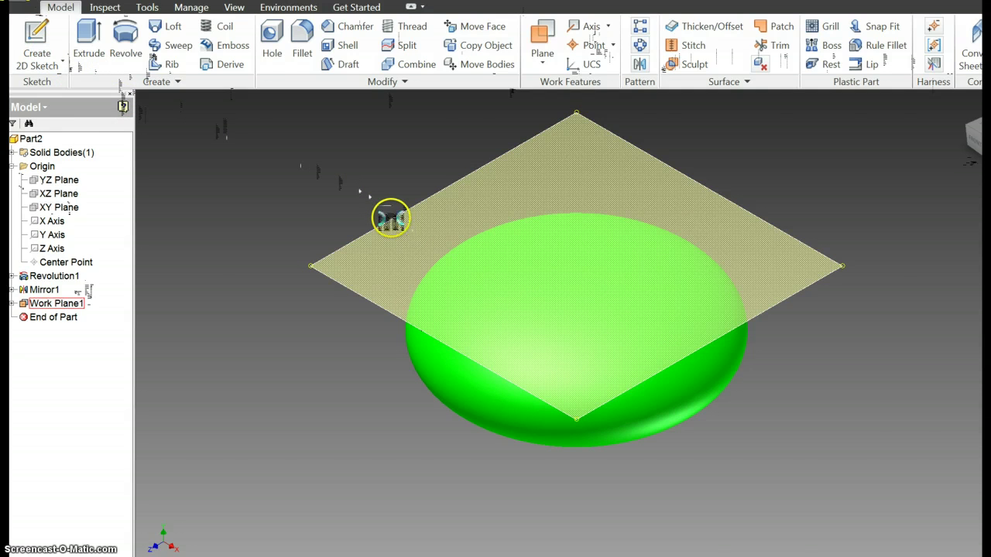
click(392, 217)
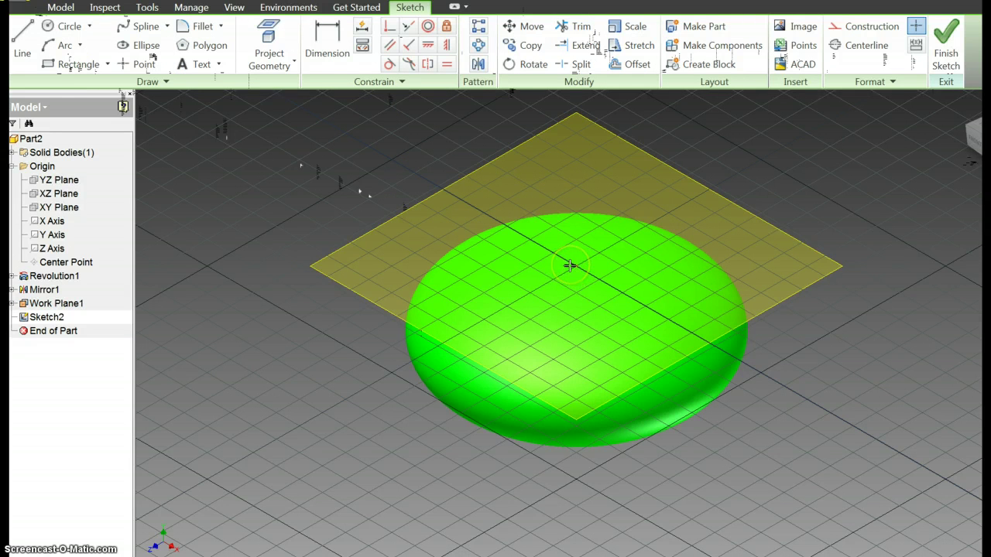
Step: Place the text "M" at the sketch origin with the default text formatting
click(201, 64)
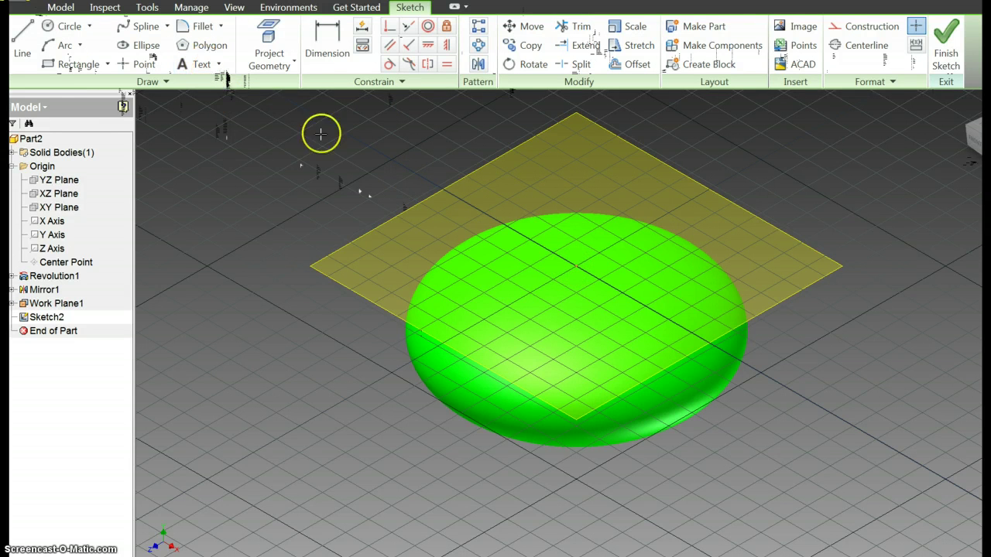
click(578, 267)
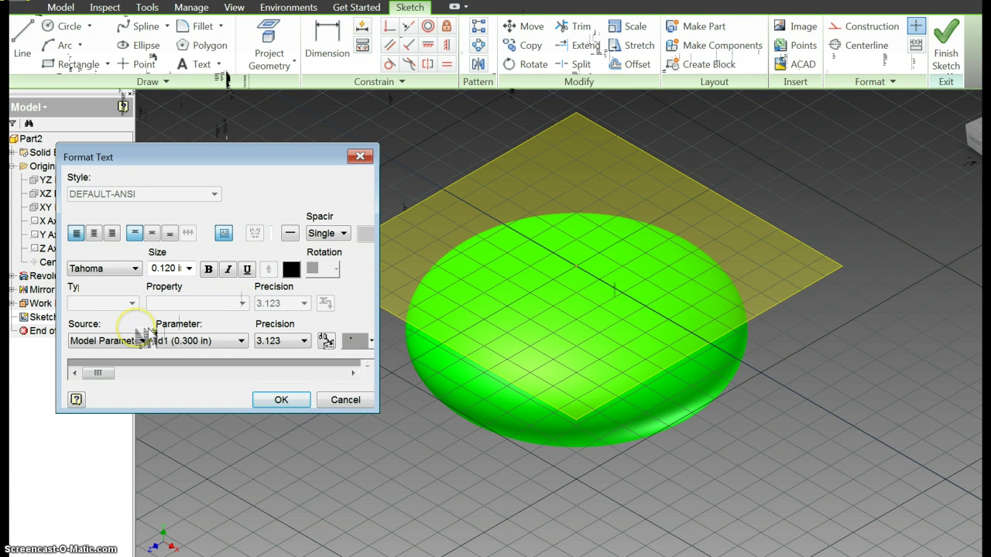
click(281, 400)
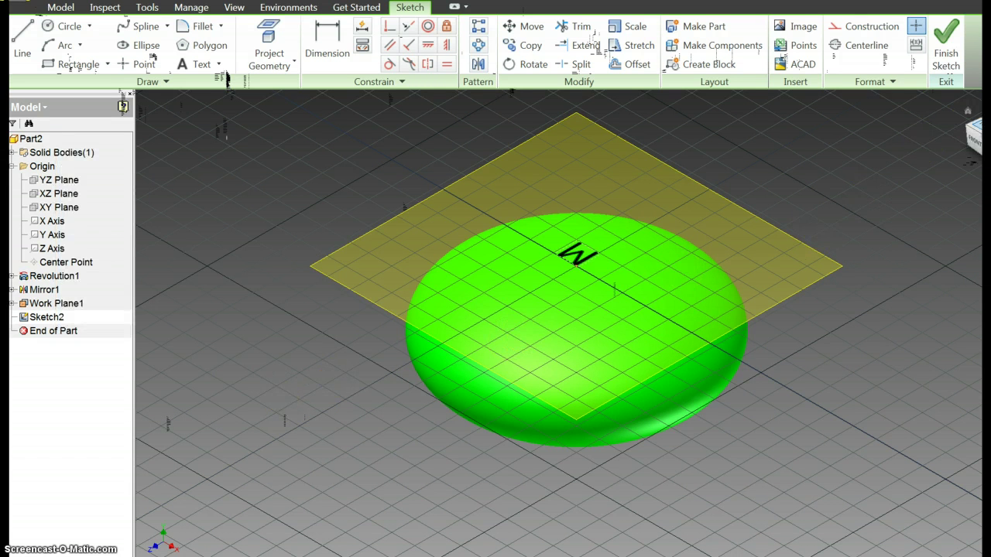
Step: Scale the M text freehand about a base point just beside the letter, viewing the sketch from above
click(974, 130)
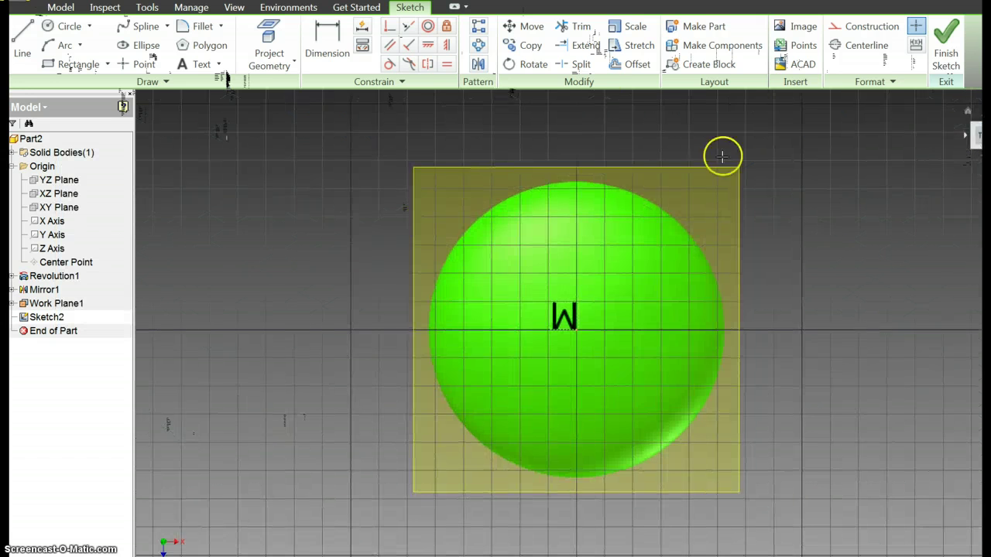
click(629, 26)
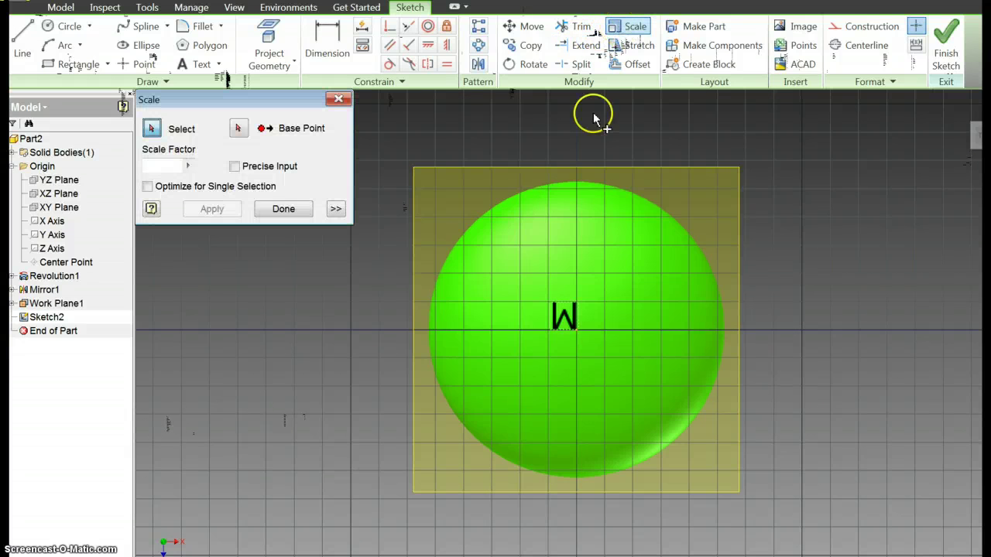
click(564, 318)
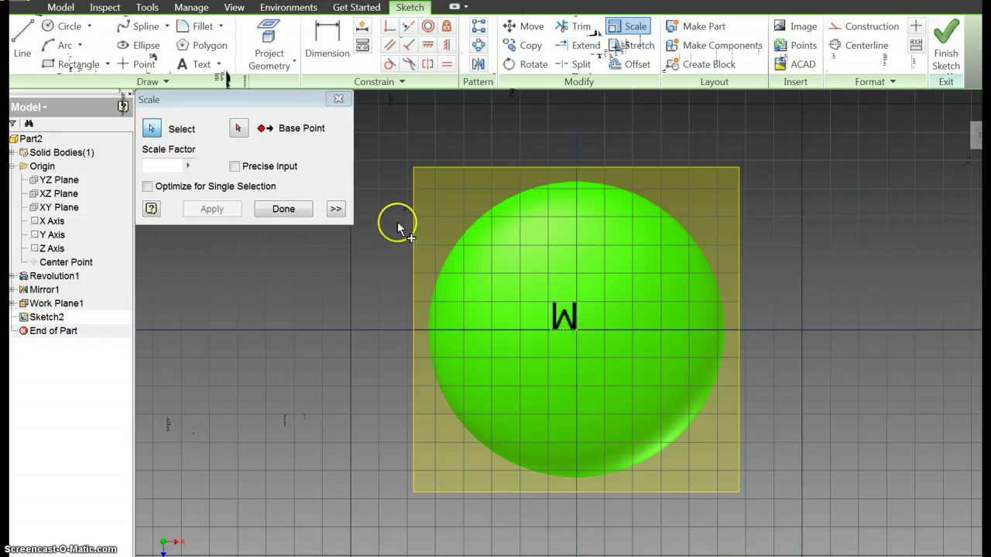
click(239, 127)
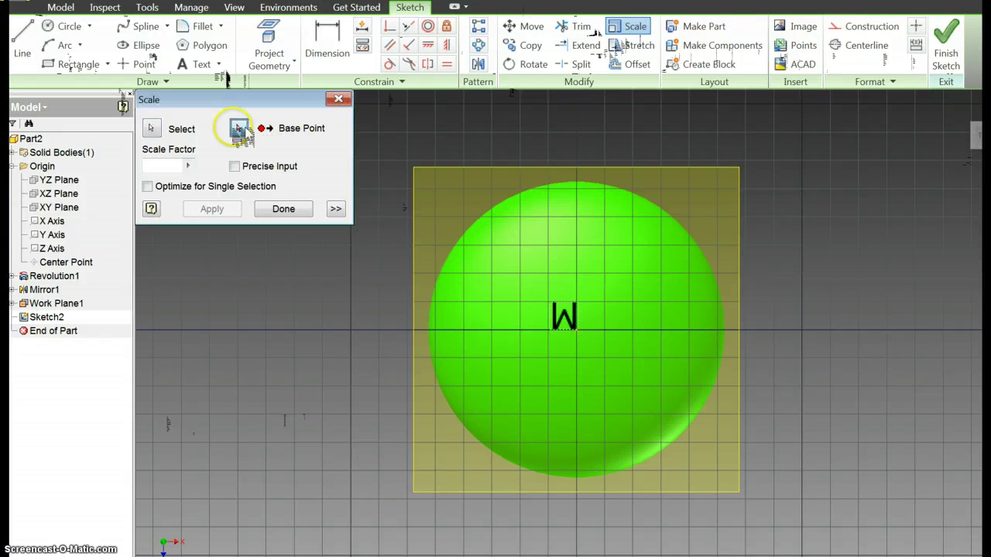
click(592, 310)
click(587, 288)
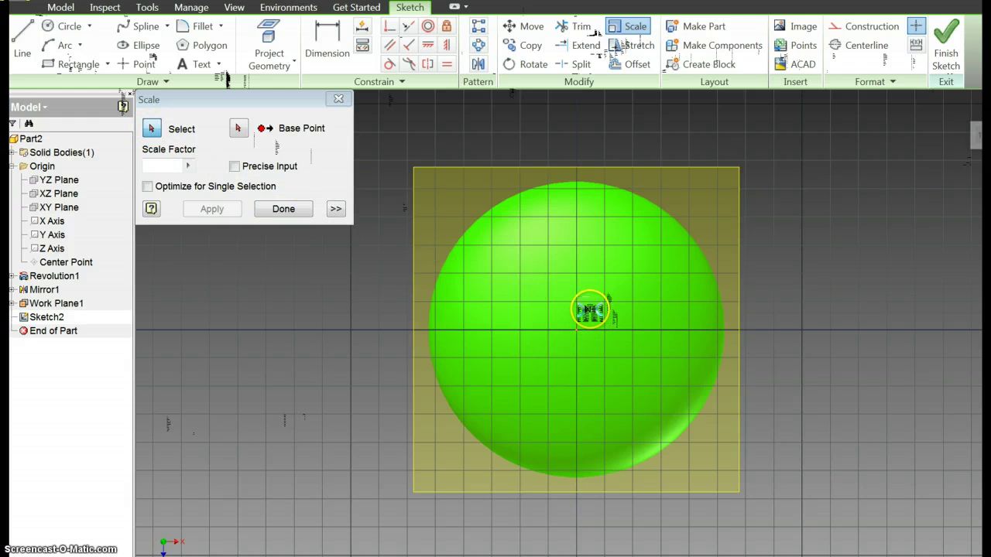
Step: Try to scale the small M text again about a new base point near the sketch origin, and finish the Scale command
scroll(588, 310, down, 5)
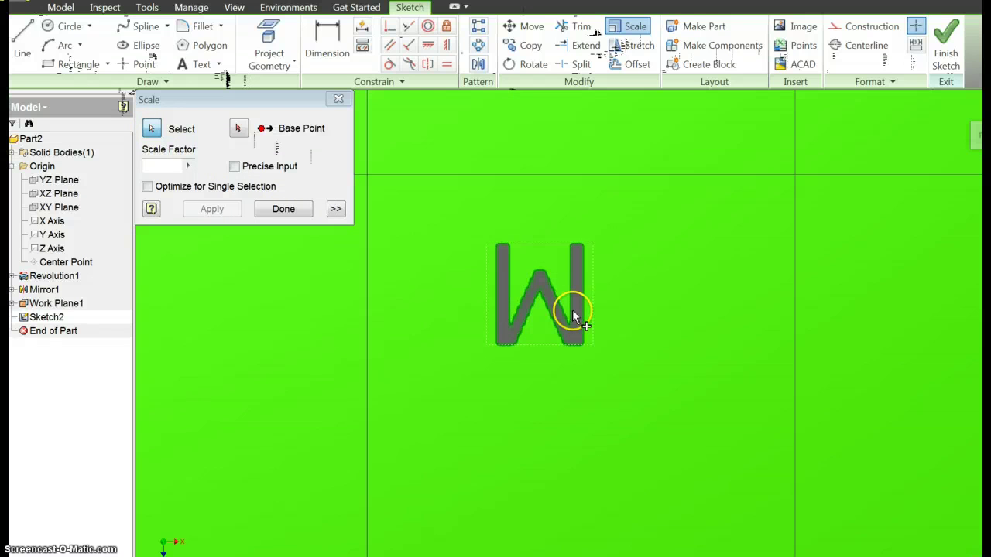
click(238, 129)
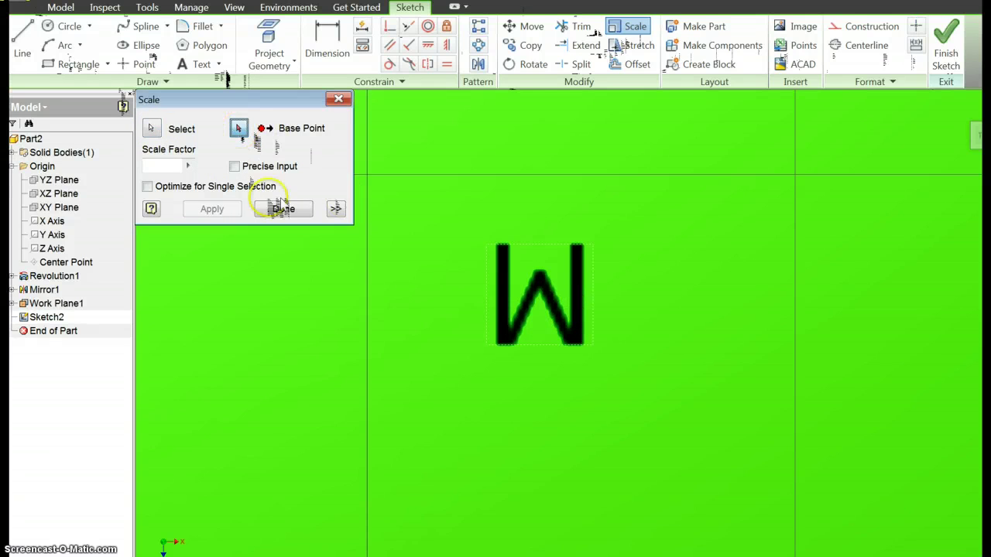
scroll(336, 387, up, 10)
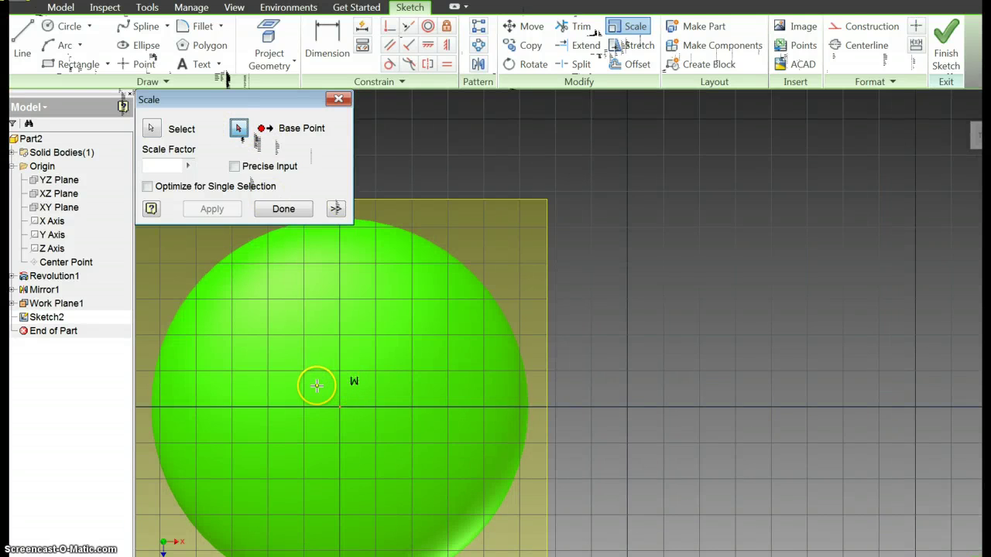
click(317, 384)
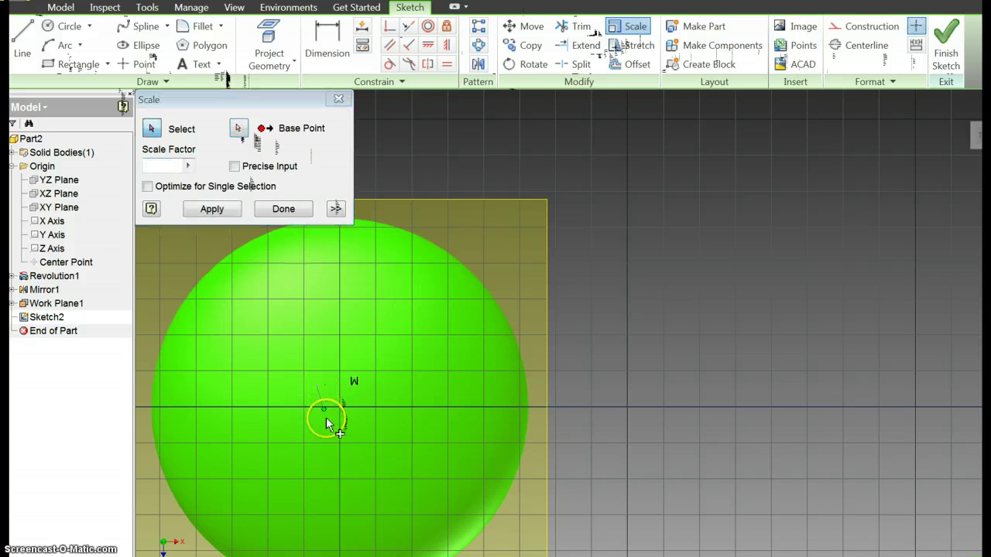
click(329, 431)
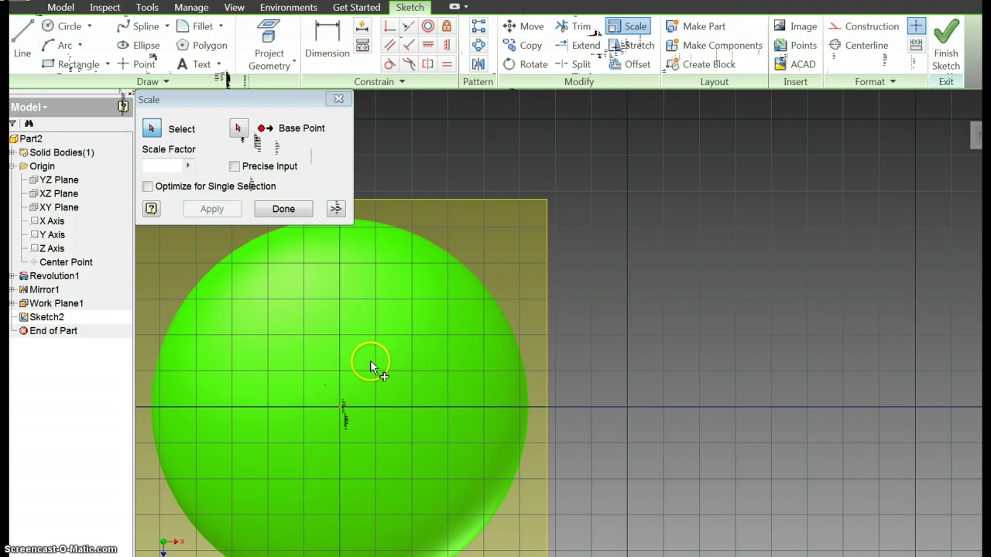
click(284, 213)
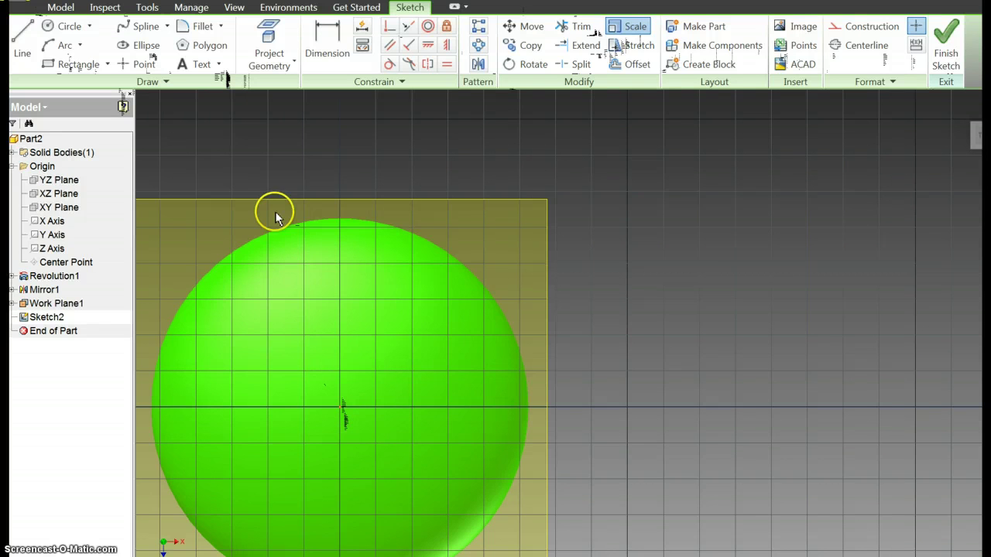
Step: Add a new text "M" near the sketch origin in Tahoma at size 0.120 in
click(355, 388)
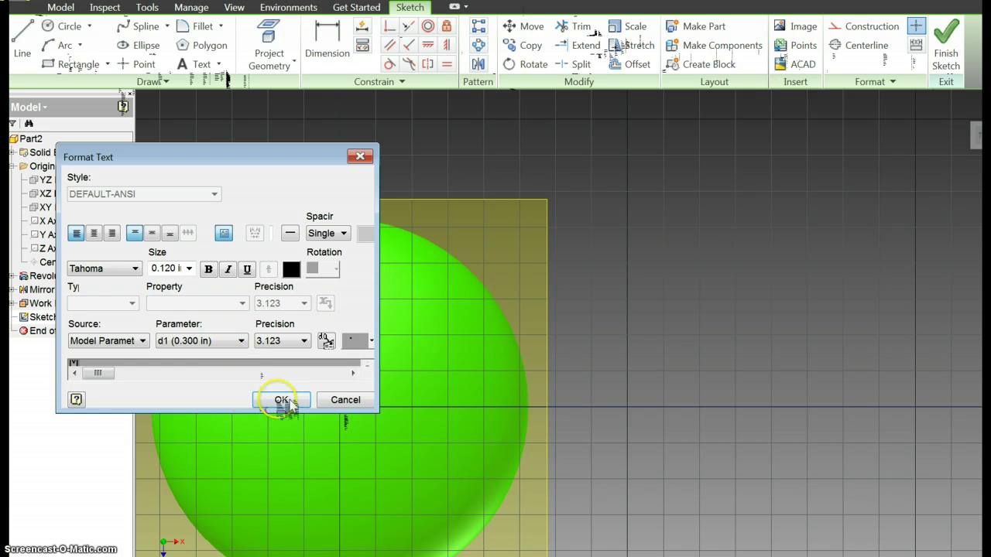
click(284, 402)
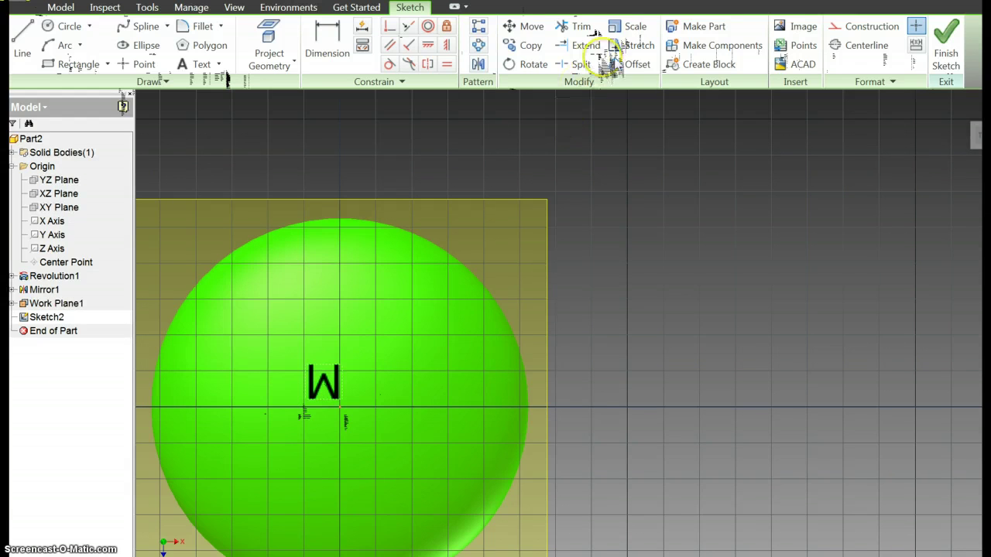
Step: Enlarge the Tahoma M text freehand with Scale, using a base point just beside the letter's upper corner
click(633, 26)
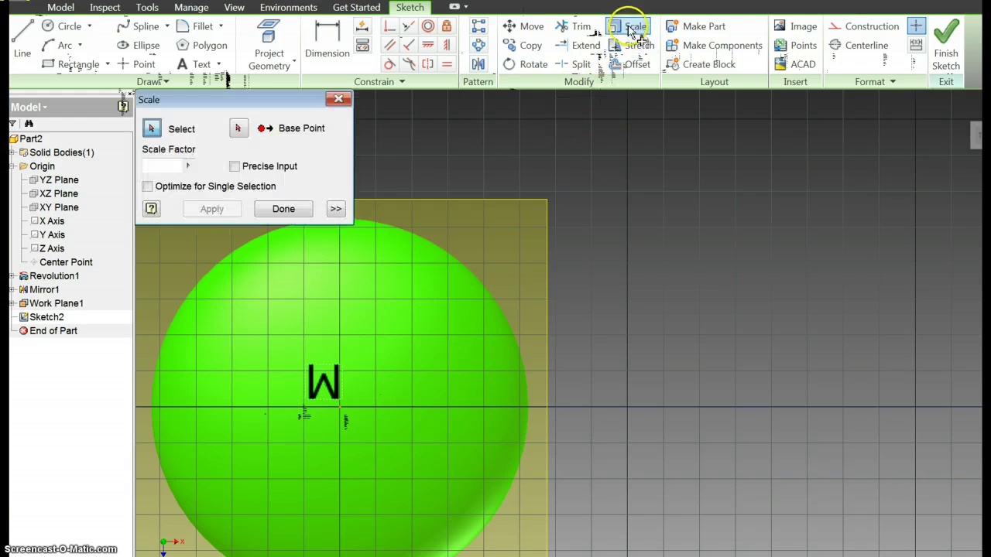
click(326, 382)
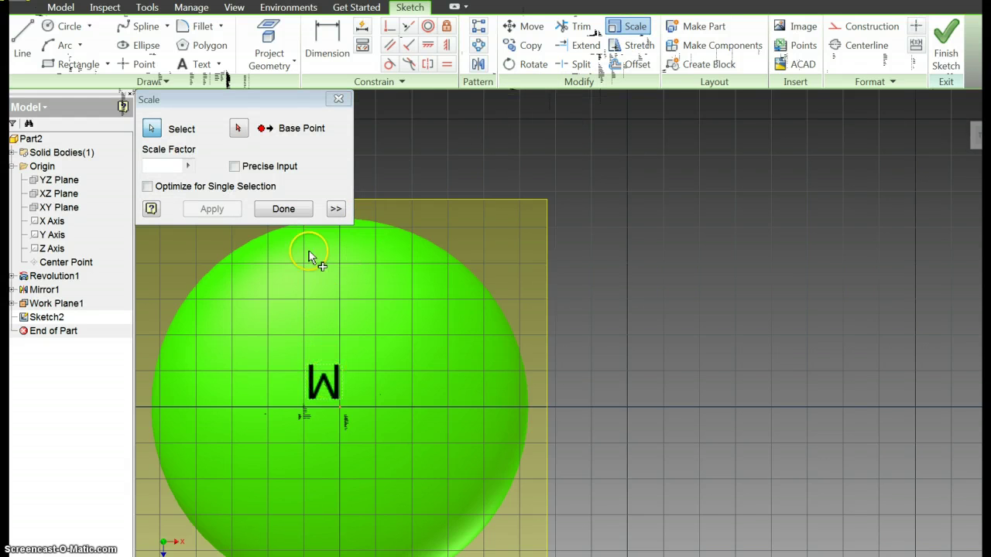
click(239, 129)
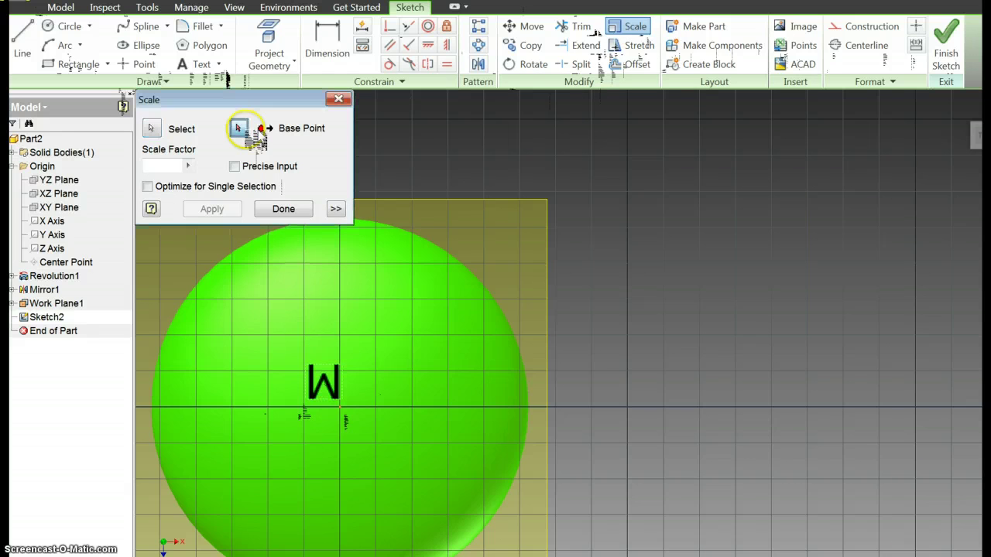
click(352, 366)
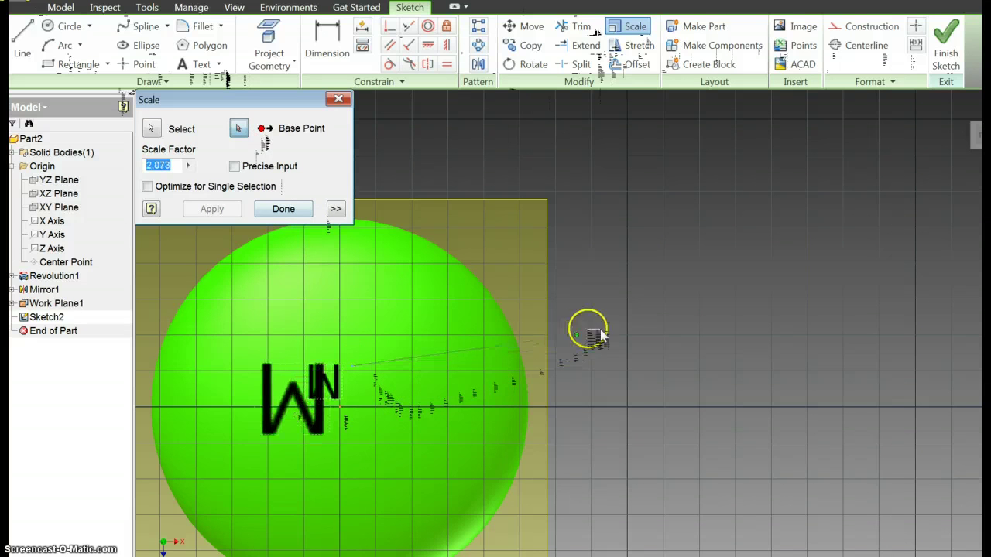
click(695, 305)
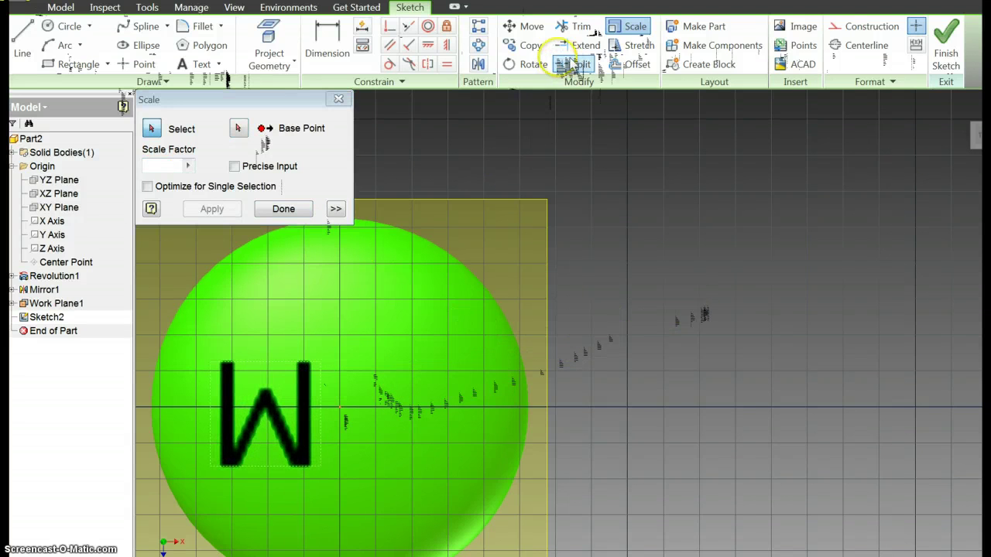
Step: Try to move the M text toward the centre of the ellipsoid, using a base point near the sketch origin
click(528, 27)
click(297, 394)
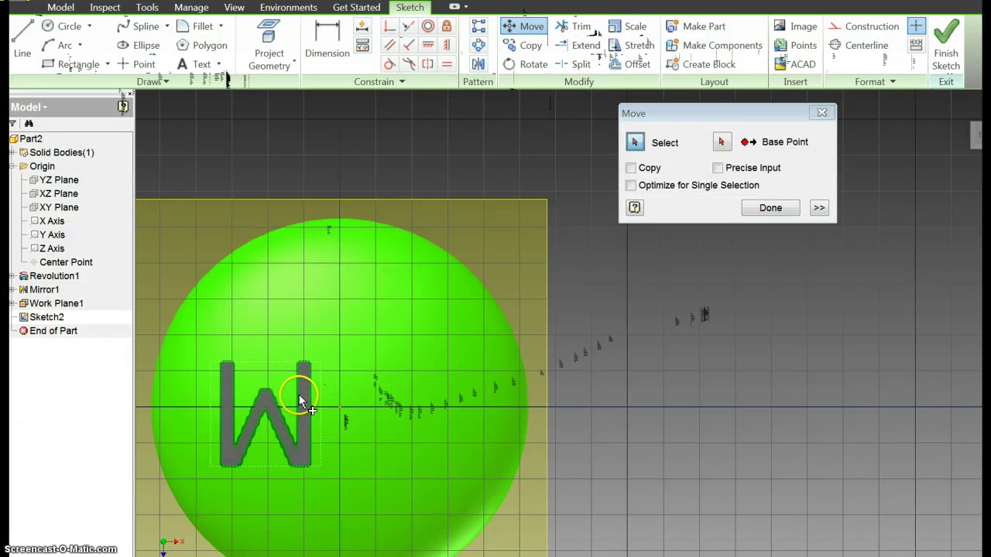
click(724, 142)
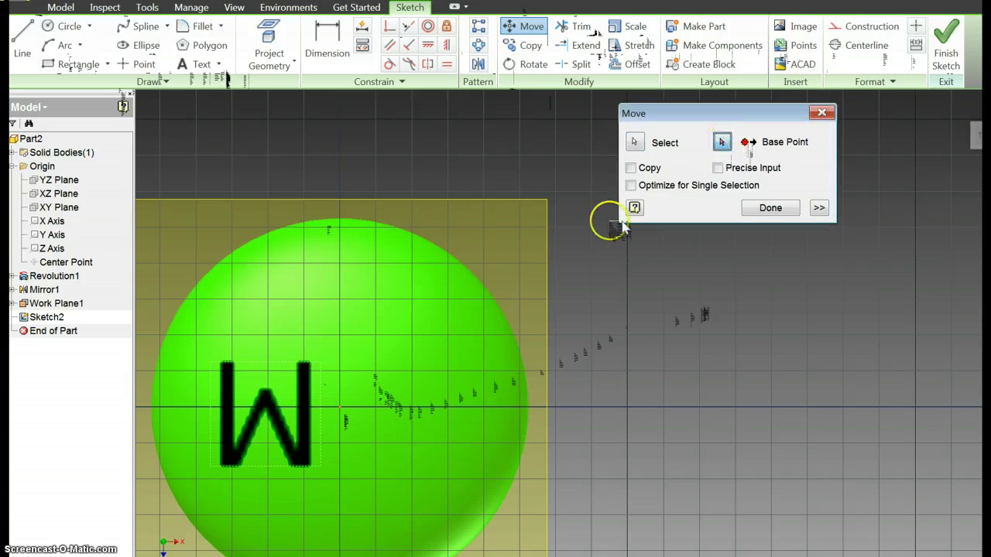
click(348, 414)
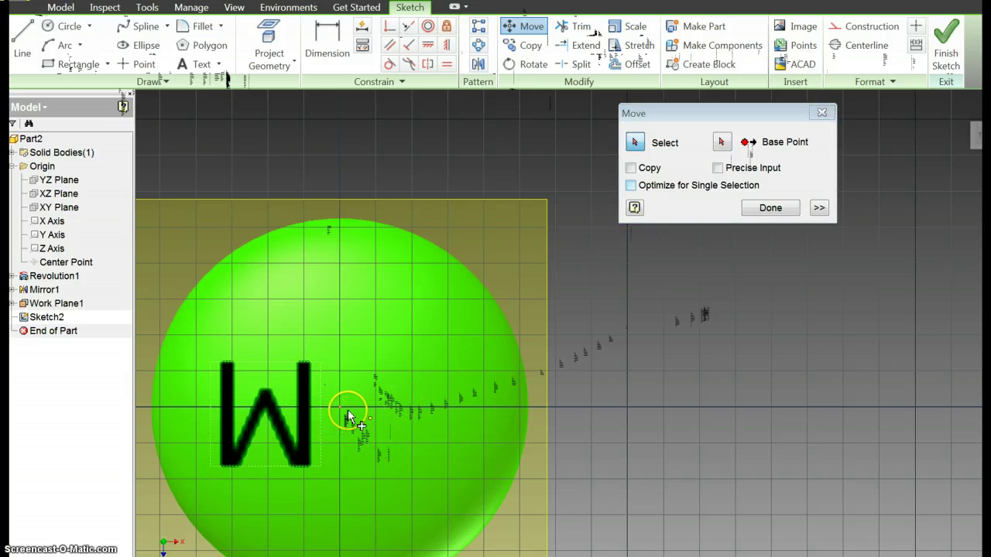
click(376, 405)
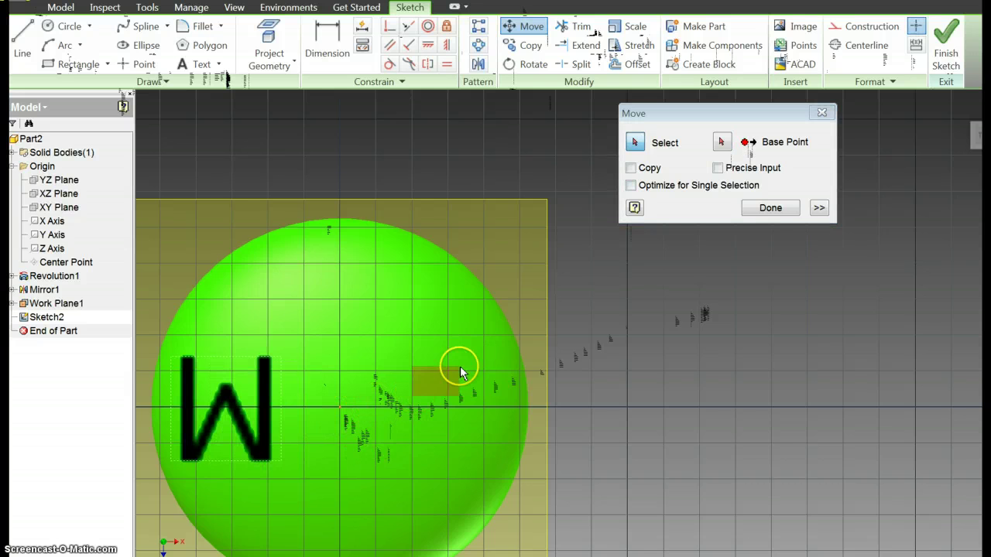
click(739, 142)
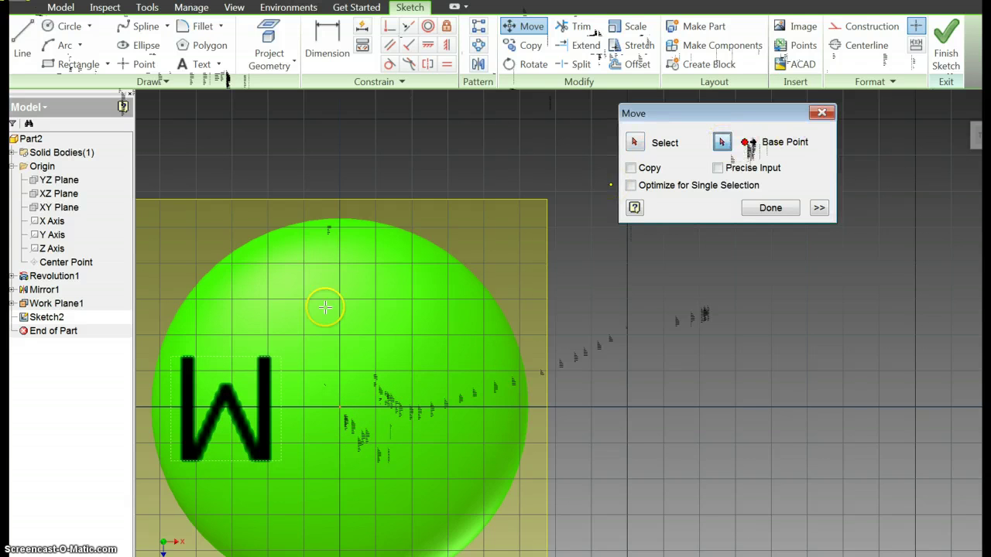
click(318, 406)
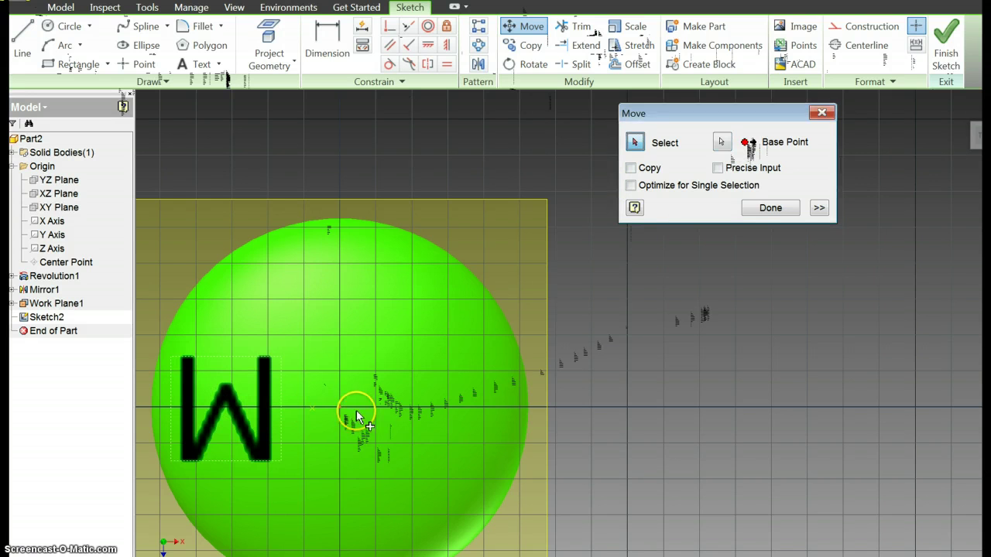
click(239, 432)
Step: Move the M text freehand to the centre of the ellipsoid over the sketch origin, and finish the Move command
click(635, 143)
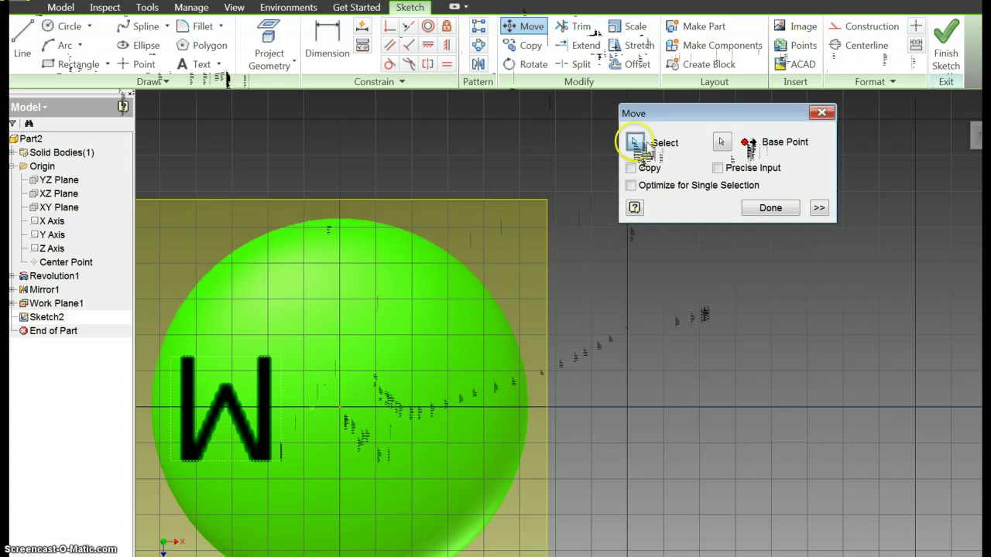
click(262, 445)
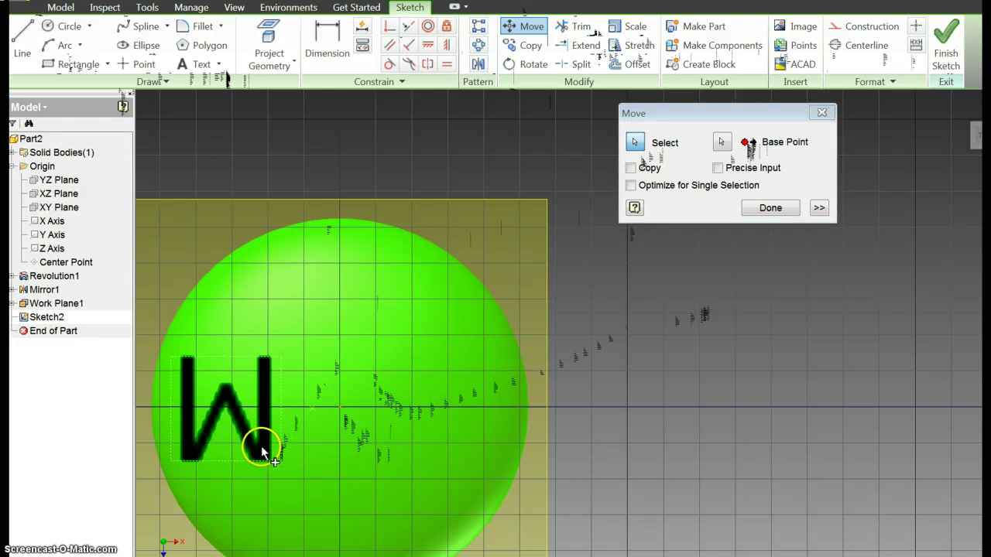
click(722, 142)
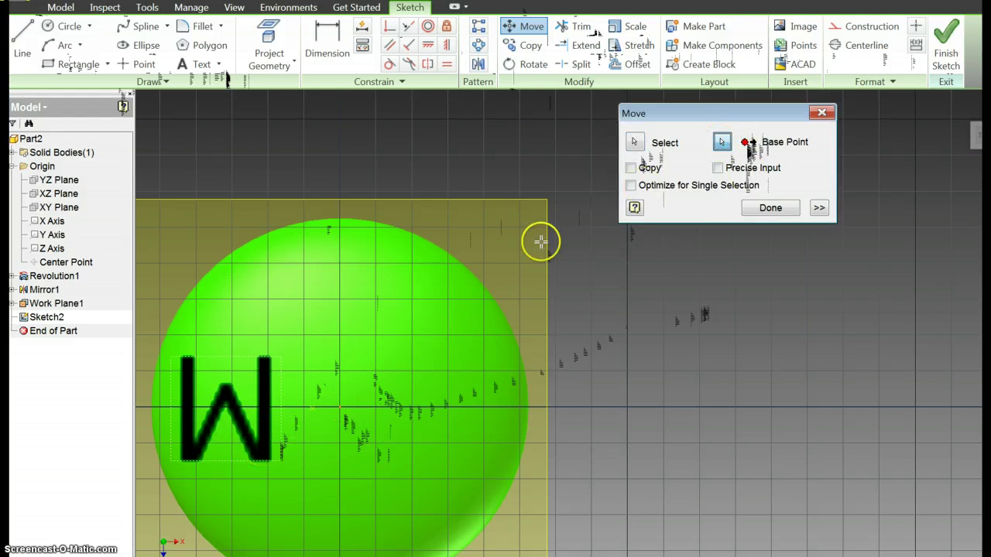
click(440, 324)
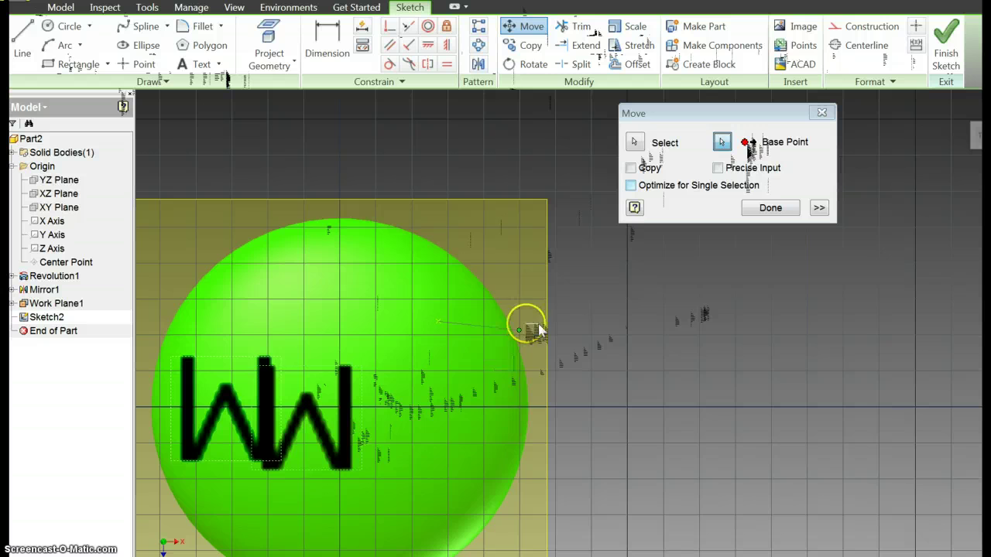
click(563, 329)
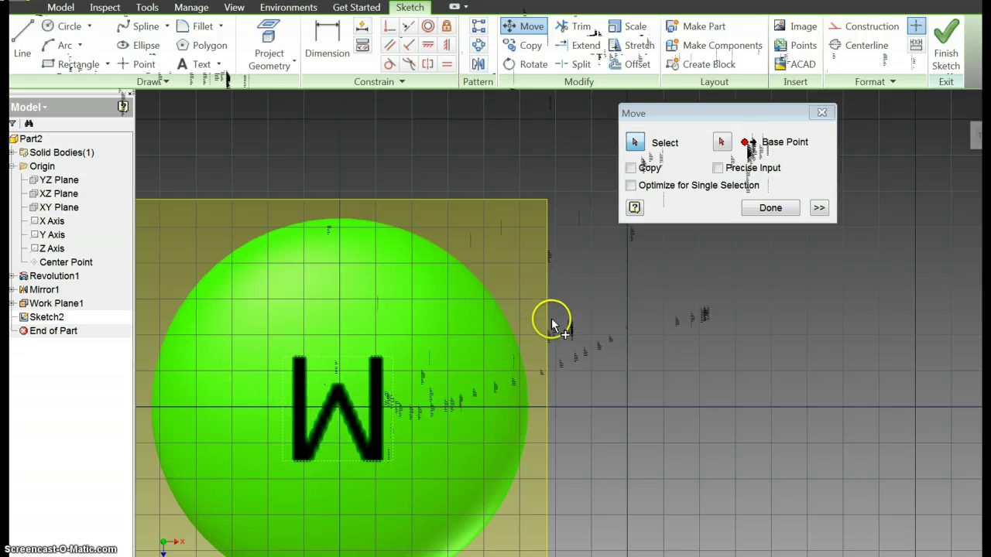
click(766, 207)
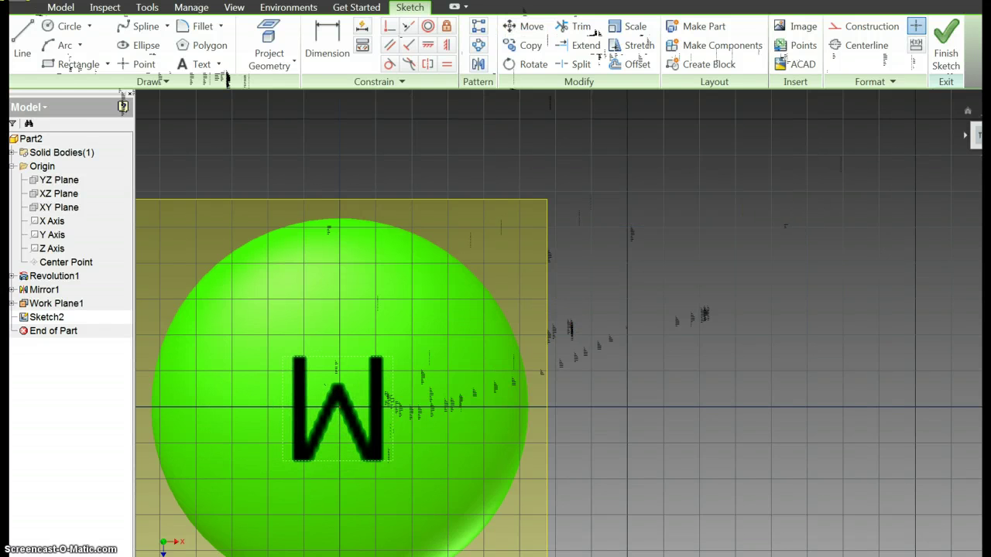
Step: Finish the text sketch and hide the offset work plane, showing the model in its home view
click(968, 111)
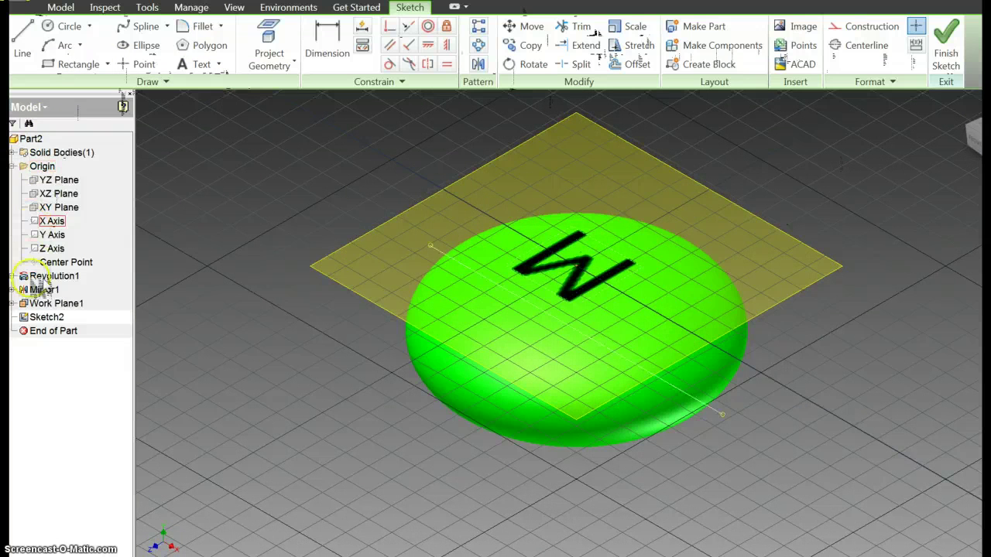
click(946, 48)
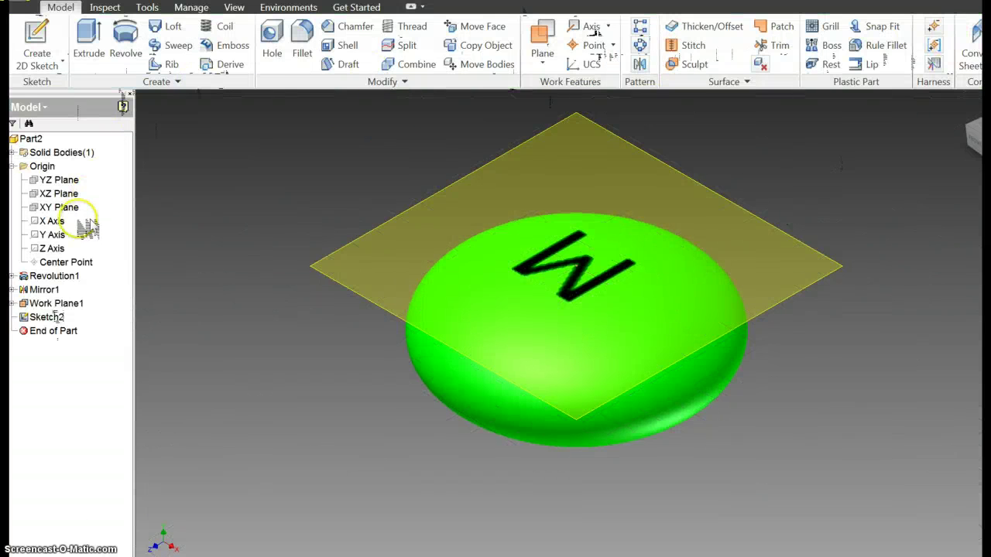
right_click(65, 308)
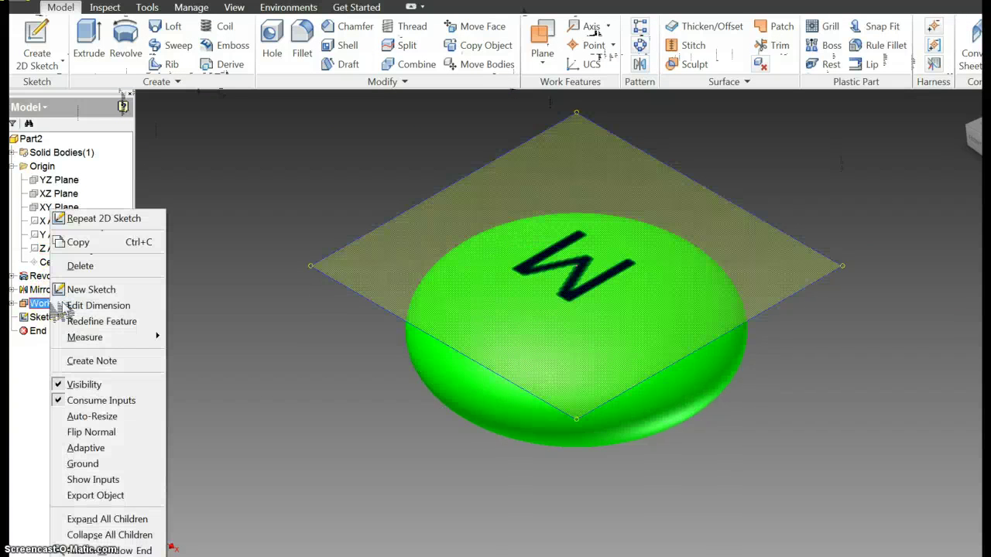
click(84, 384)
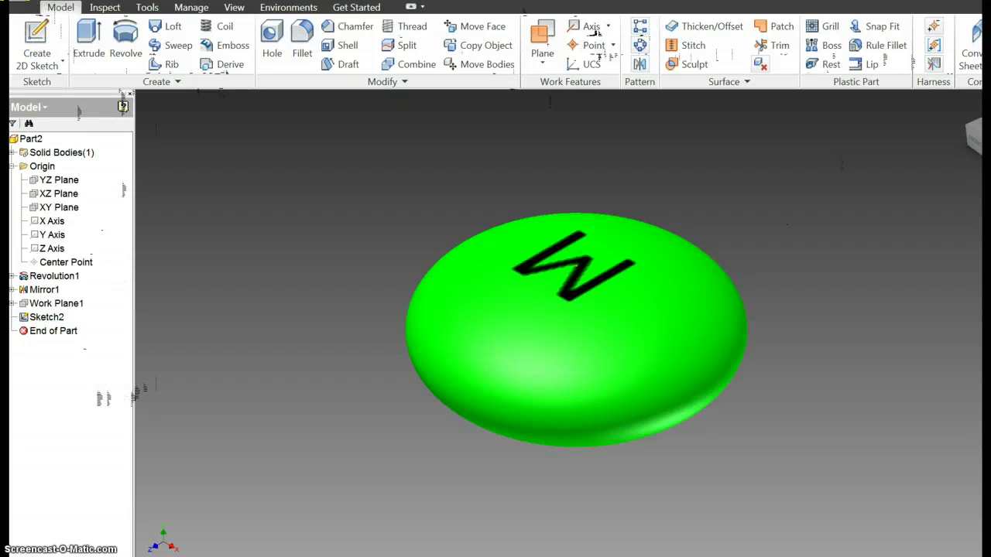
Step: Set up an image export of the model with the file name MM and the JPEG file type
key(alt+f)
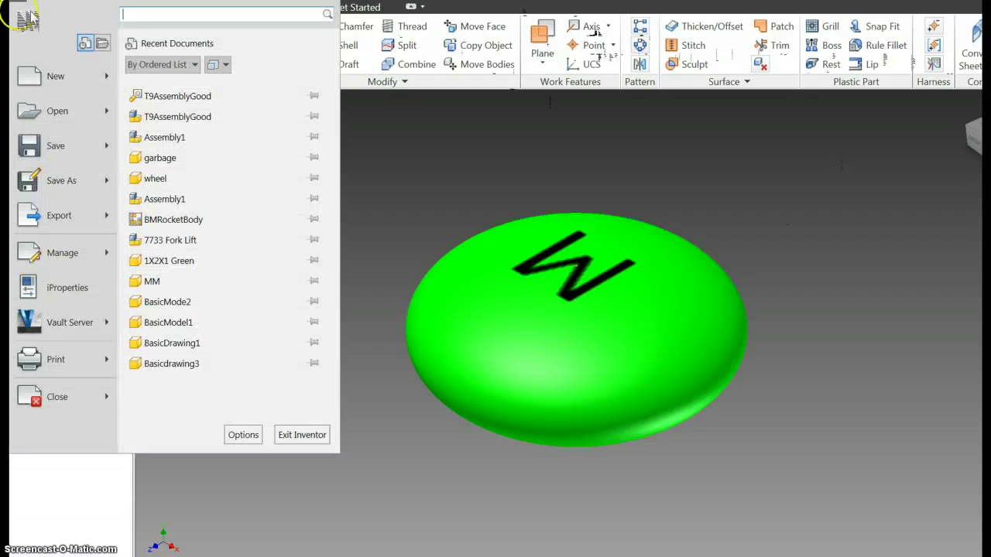
mouse_move(47, 216)
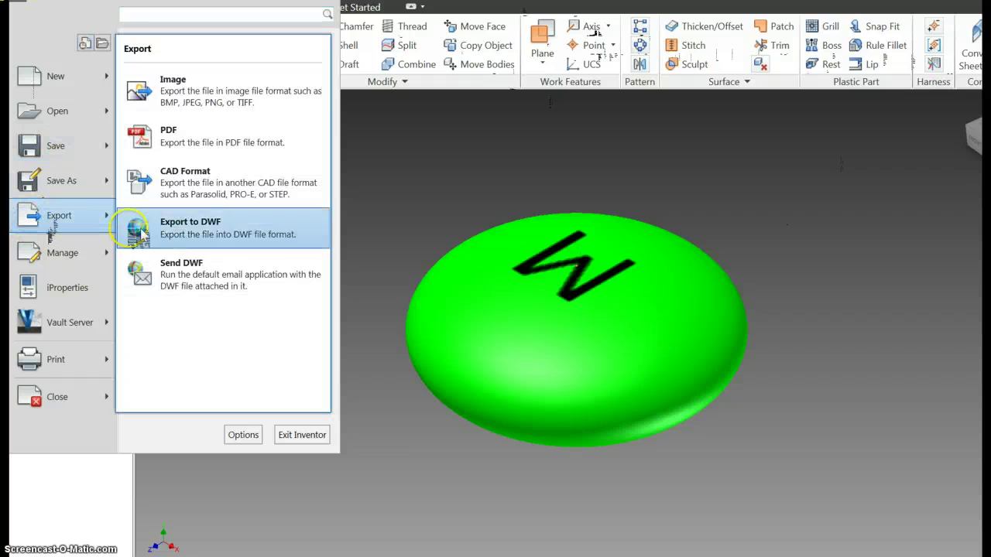
click(225, 95)
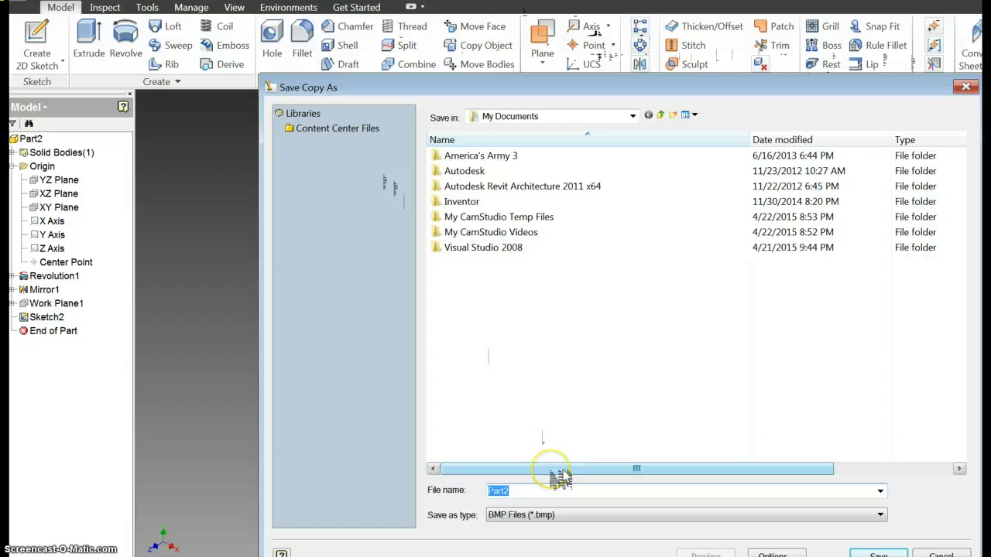
text(MM)
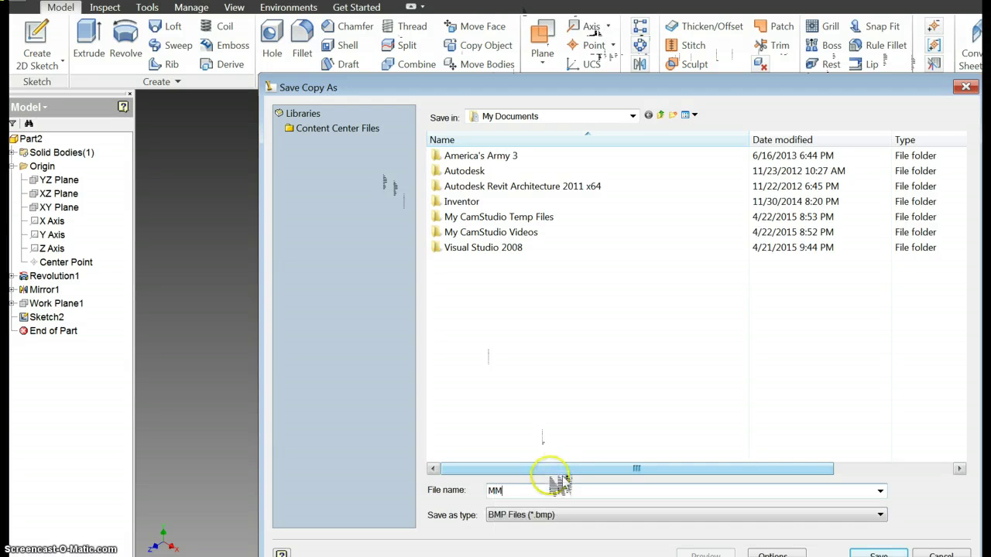
click(556, 515)
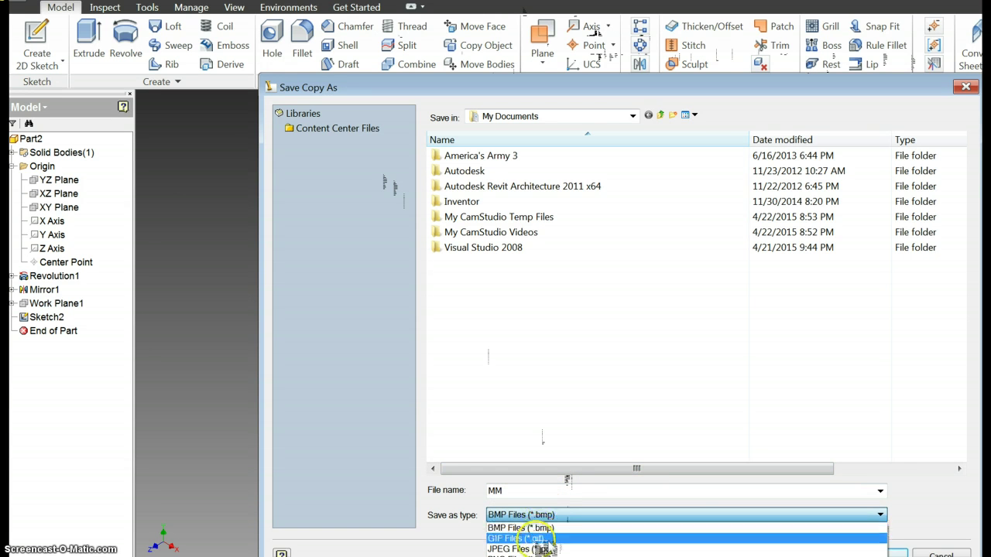
click(542, 549)
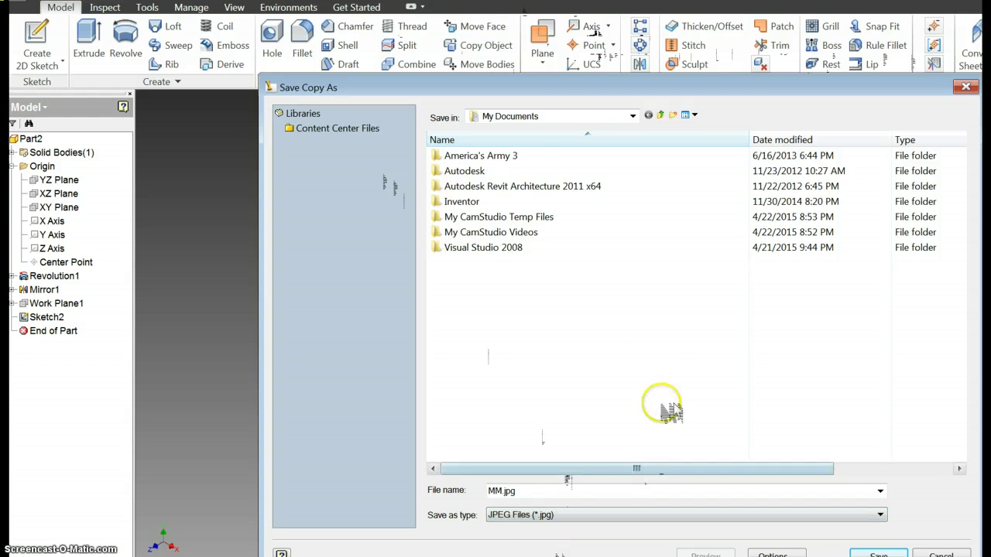
Step: Choose the Desktop as the destination folder and save the MM.jpg image there
click(633, 116)
click(633, 116)
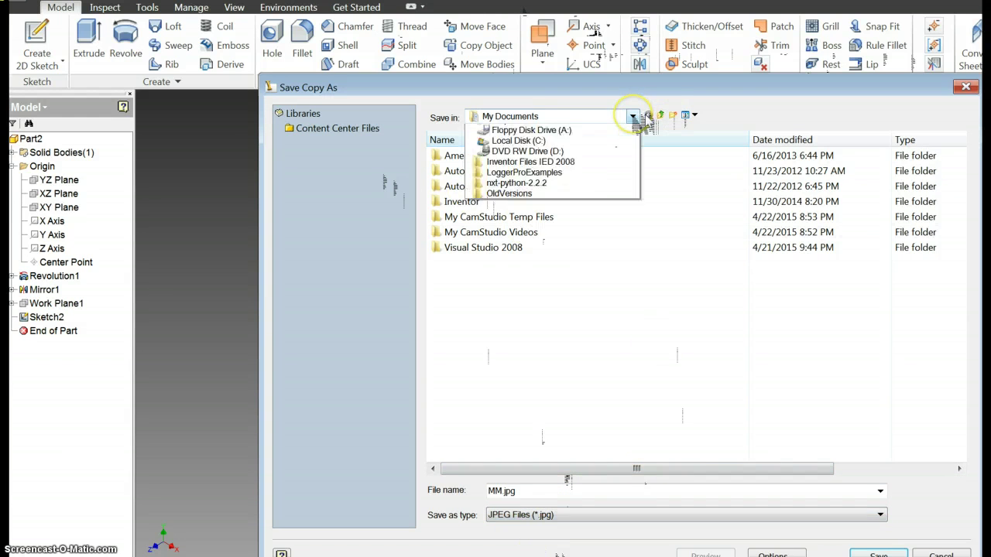
click(502, 138)
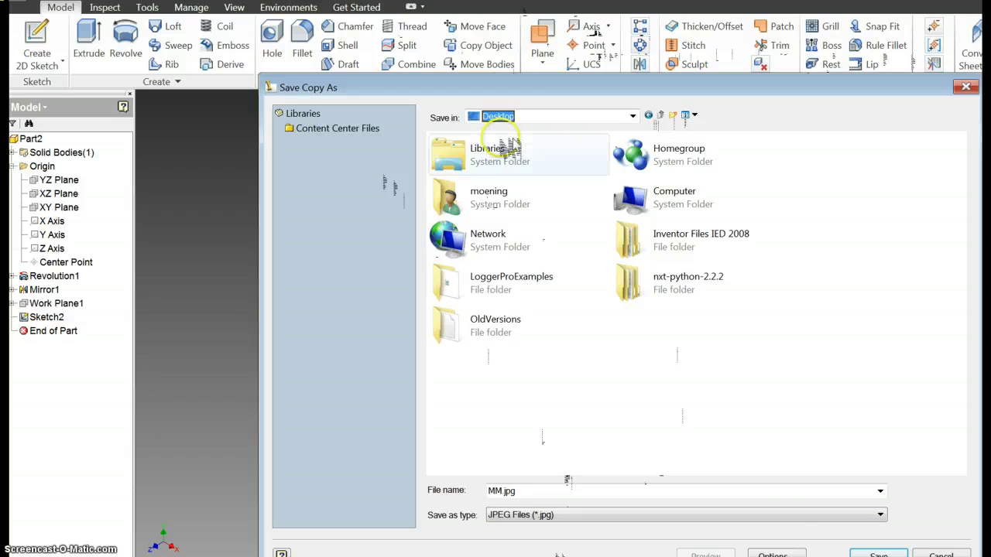
click(866, 551)
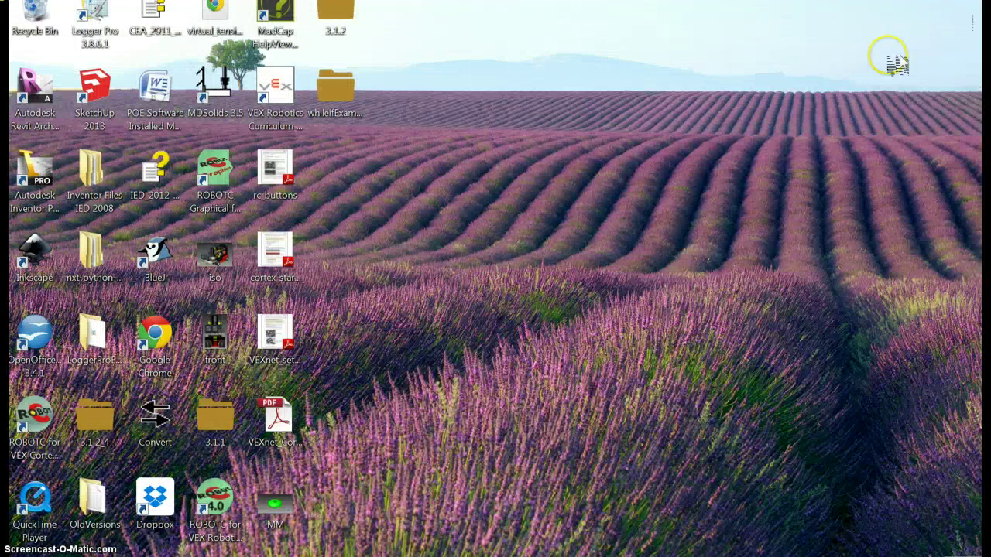
Step: Open the exported MM image from the Windows desktop, view its print settings, and cancel printing
click(297, 504)
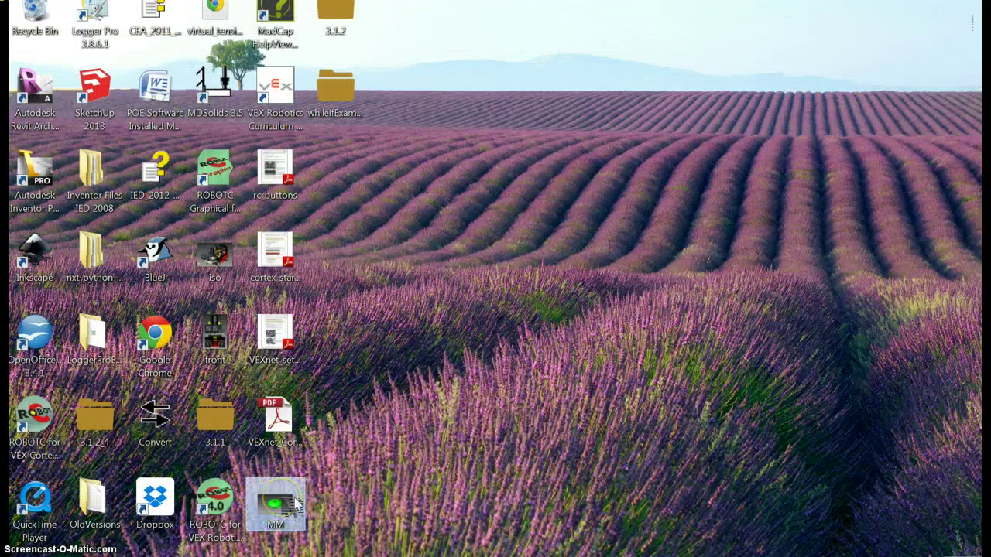
double_click(296, 504)
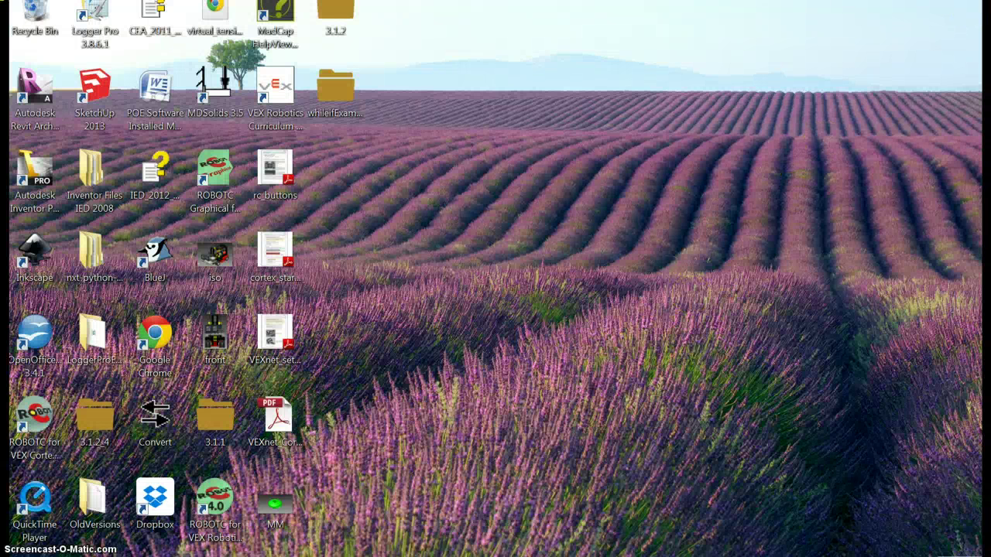
key(ctrl+p)
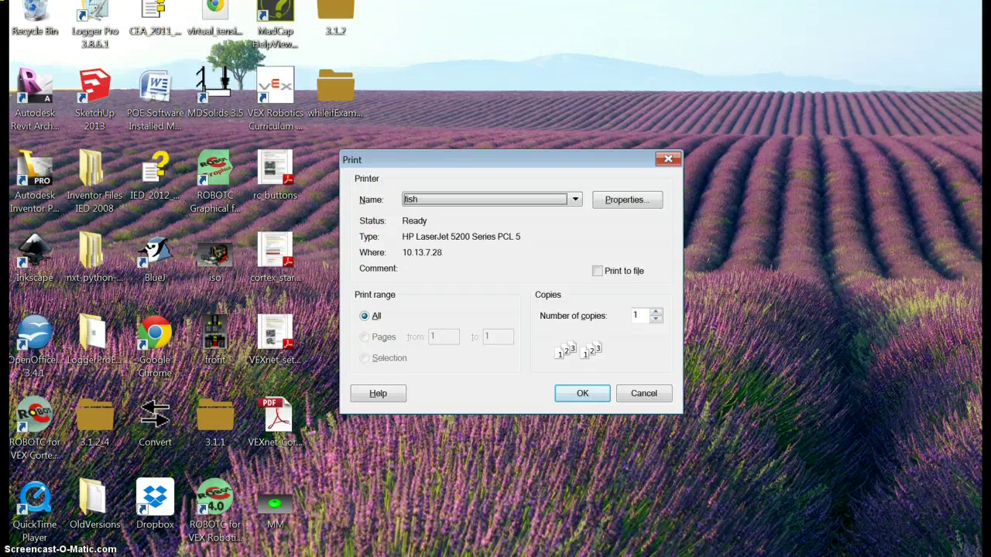
click(646, 394)
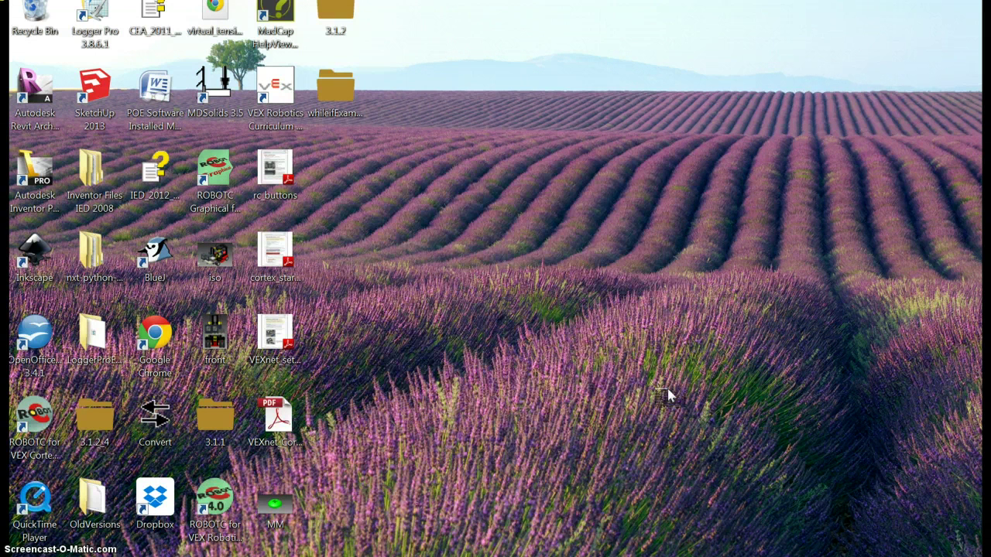